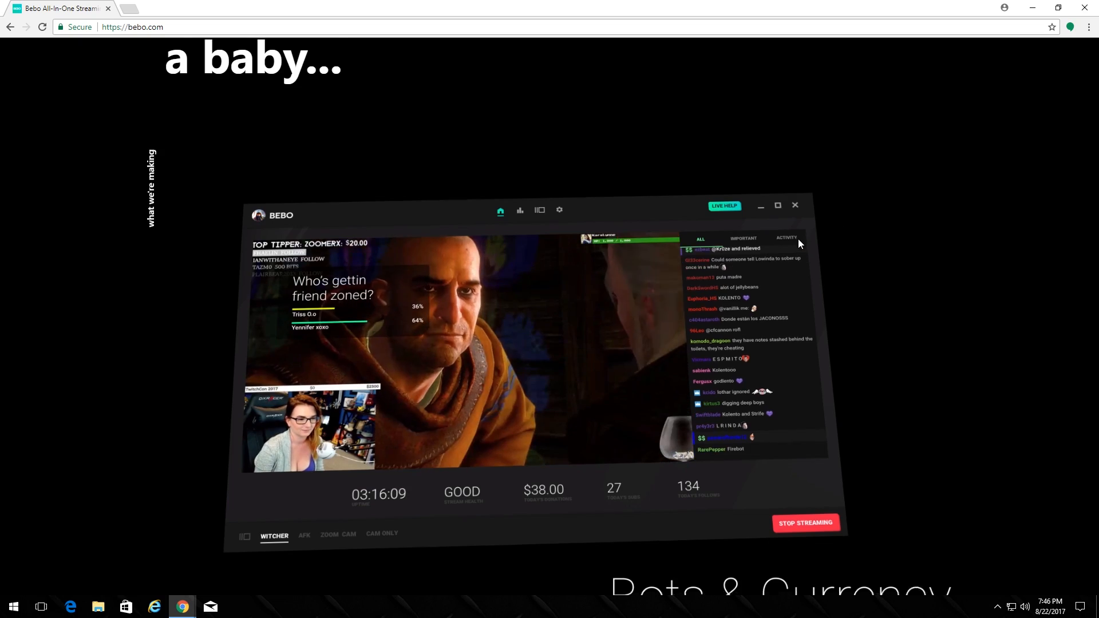
# Scroll back up the bebo.com features page before the desktop app launches
pyautogui.scroll(8, 890, 236)
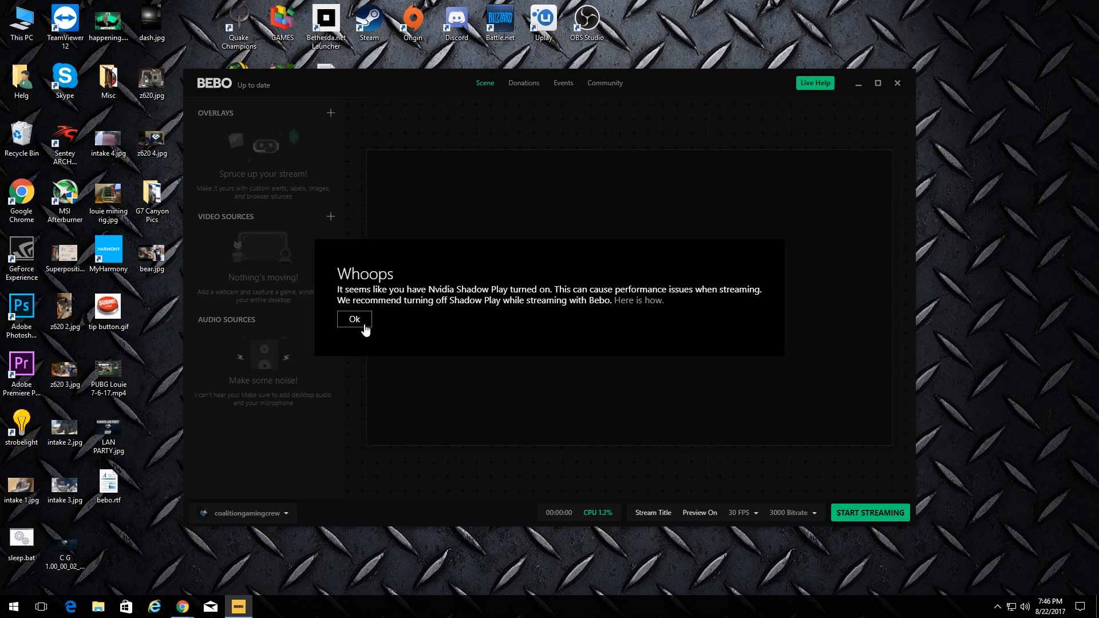
# Dismiss the Shadow Play 'Whoops' warning and glance at the account options list
pyautogui.click(356, 321)
pyautogui.click(283, 514)
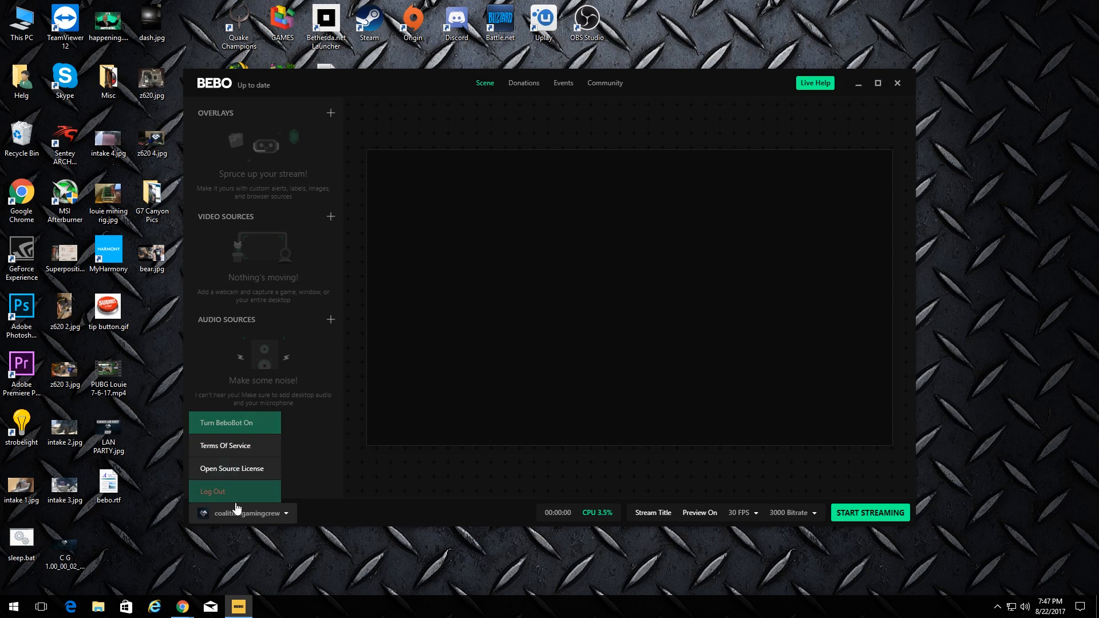
pyautogui.click(286, 514)
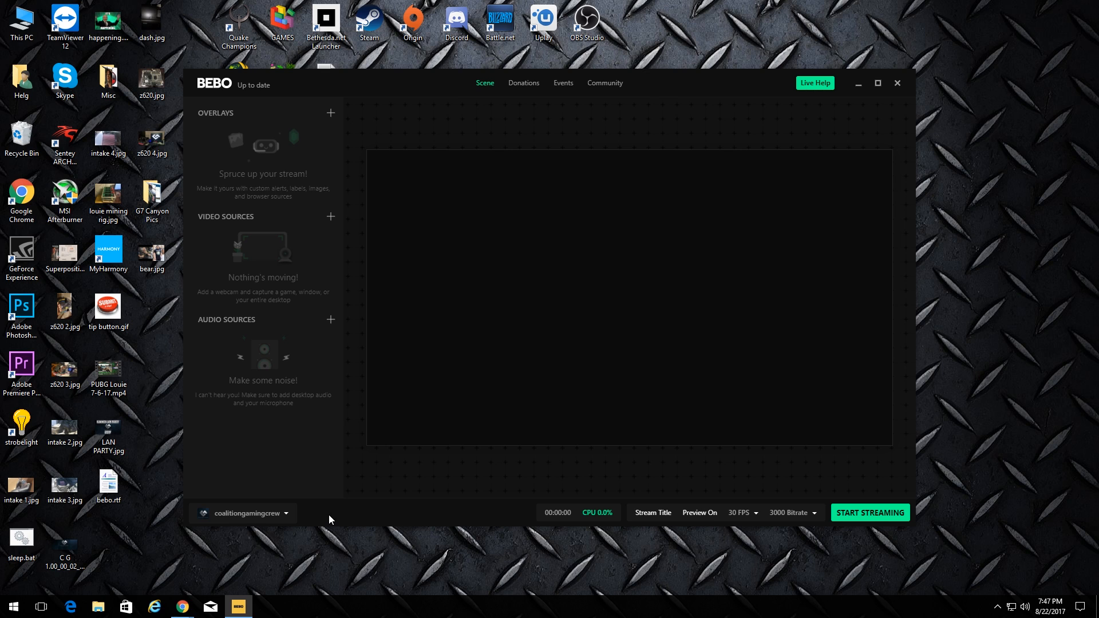
# Nudge the Bebo window, check the Live Help chat, then go to the Donations page
pyautogui.moveTo(678, 80); pyautogui.dragTo(703, 107)
pyautogui.click(842, 111)
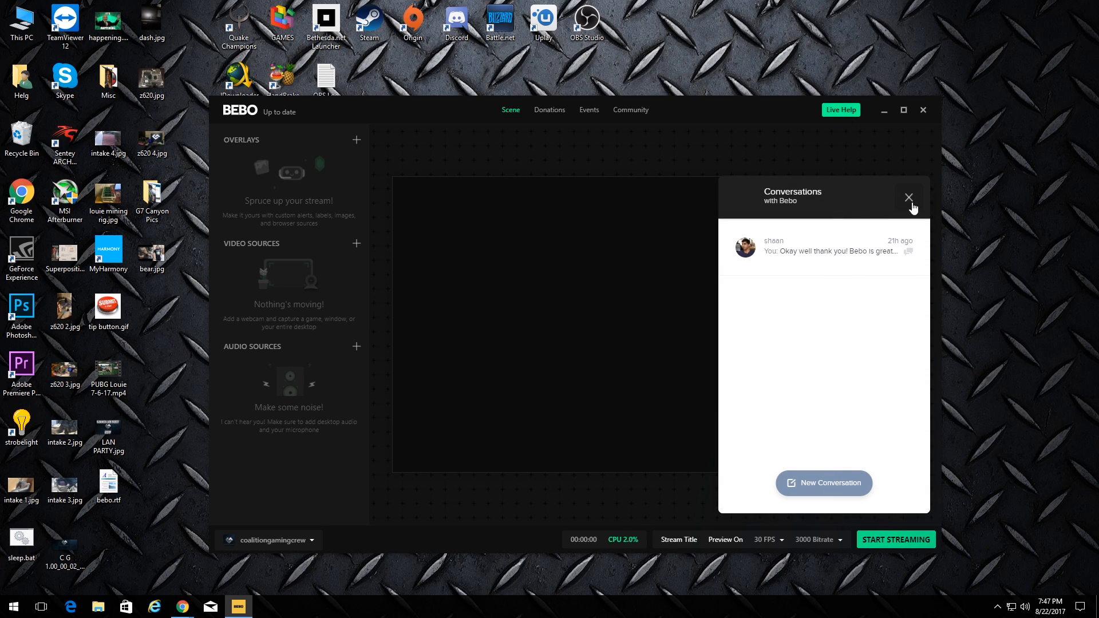
pyautogui.click(908, 197)
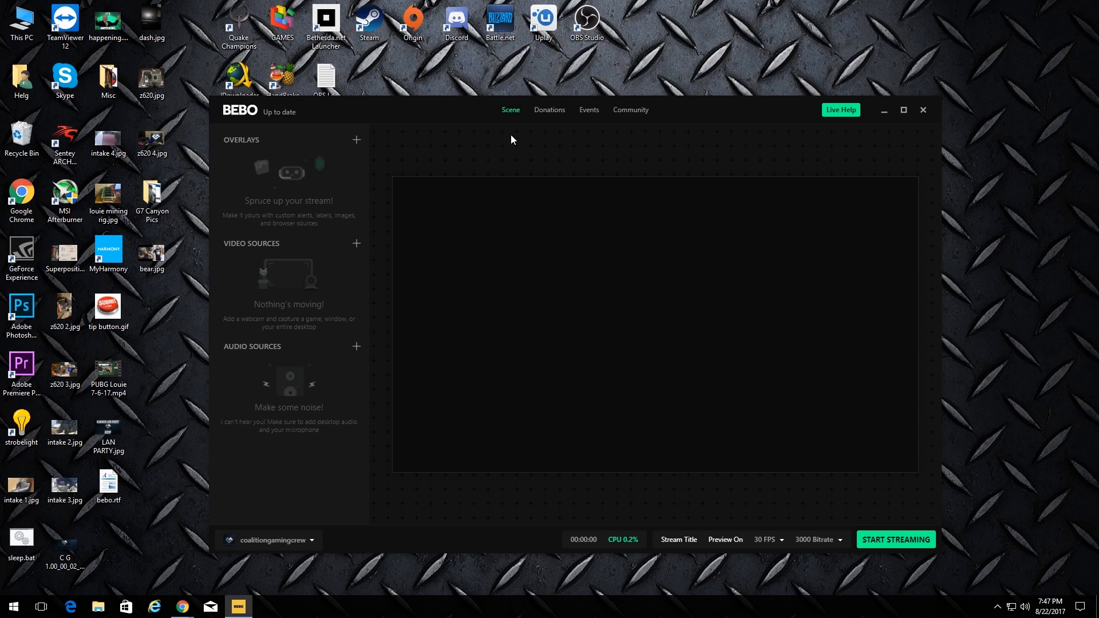
pyautogui.click(551, 110)
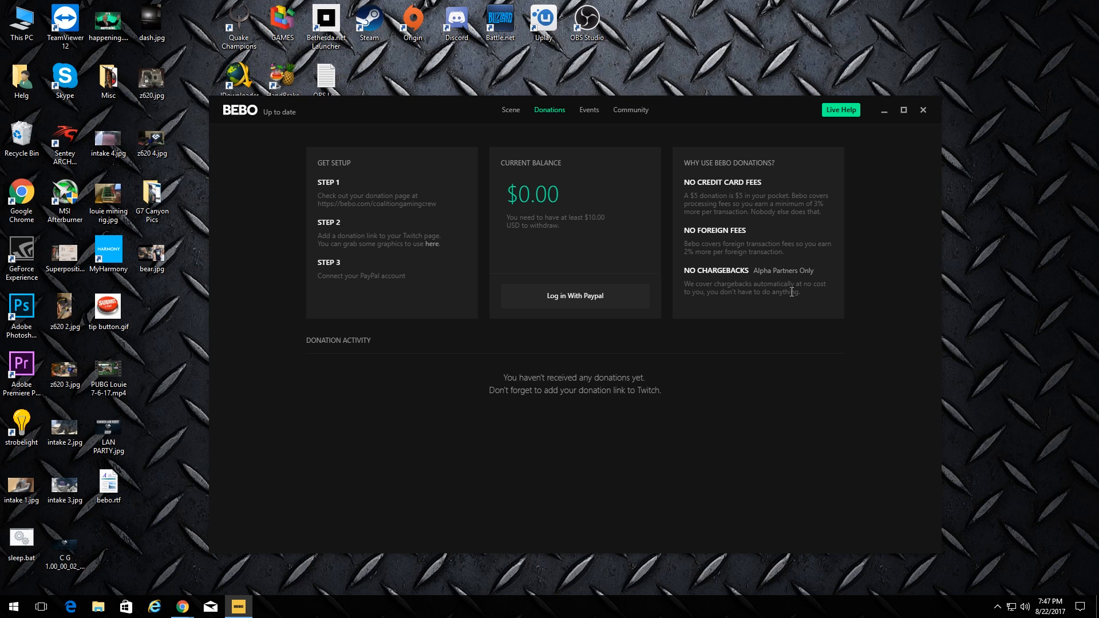
# Scroll the follow-event Event Feed, then open the Community page's noblechairs August giveaway
pyautogui.click(589, 109)
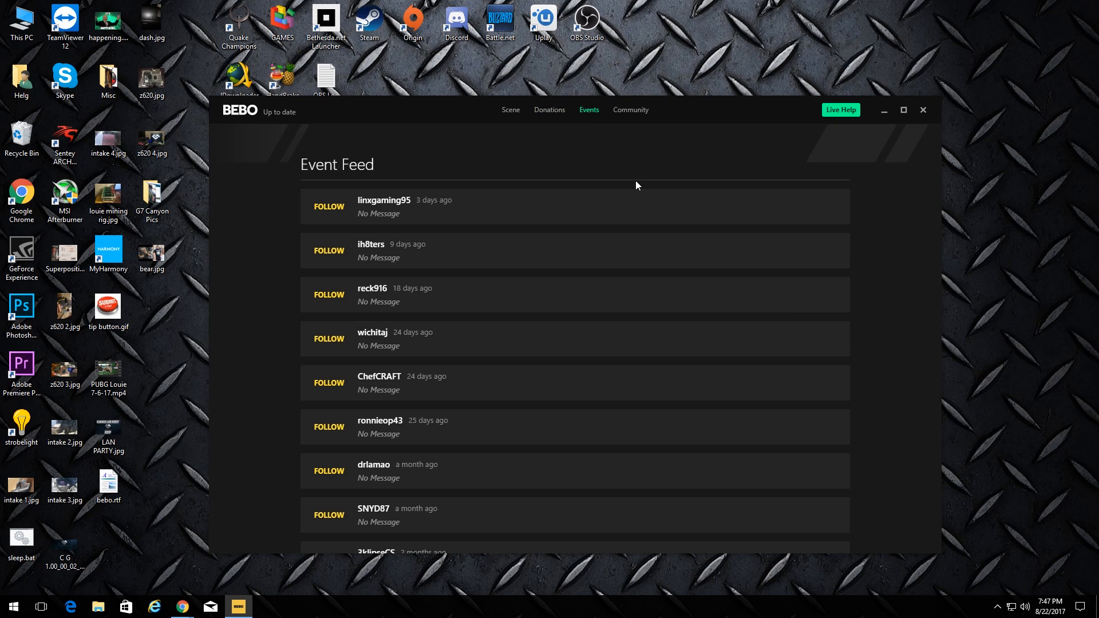
pyautogui.scroll(-3, 565, 239)
pyautogui.scroll(3, 545, 275)
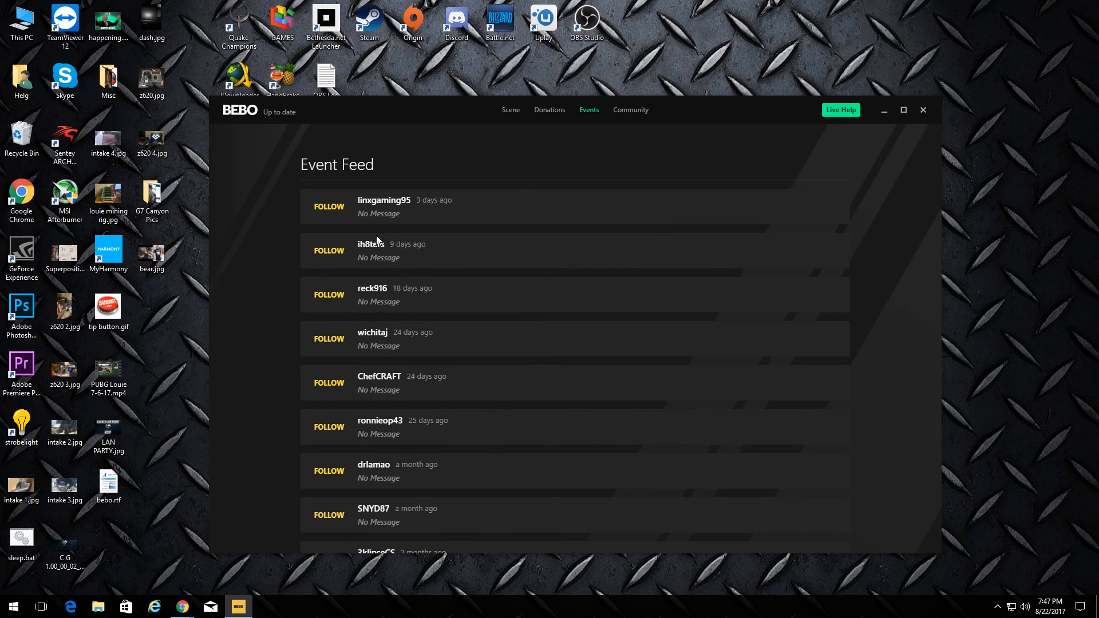
pyautogui.scroll(-7, 483, 358)
pyautogui.scroll(7, 509, 350)
pyautogui.click(635, 112)
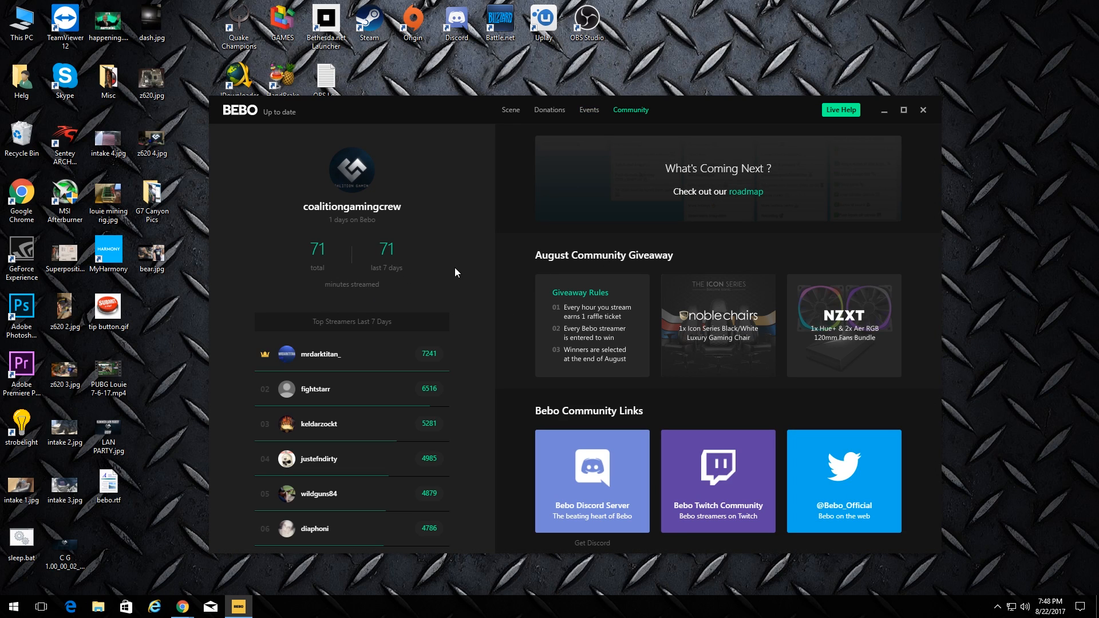
pyautogui.click(726, 329)
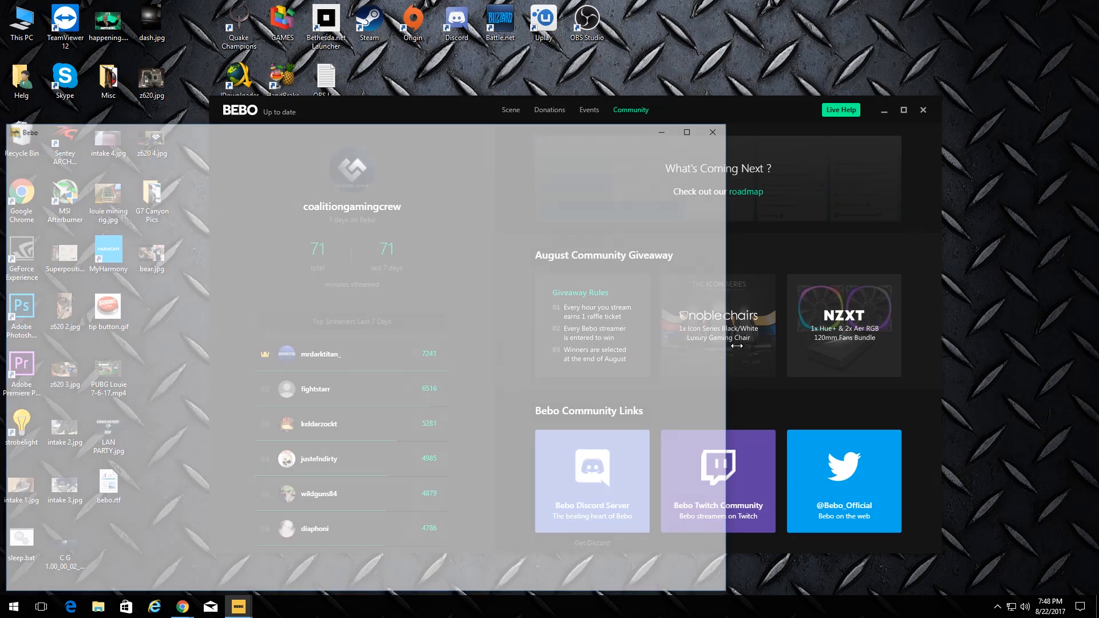
# Maximize and scroll through the ICON Real Leather Black chair page ($579.90), then close it
pyautogui.moveTo(468, 133); pyautogui.dragTo(656, 2)
pyautogui.scroll(-8, 847, 343)
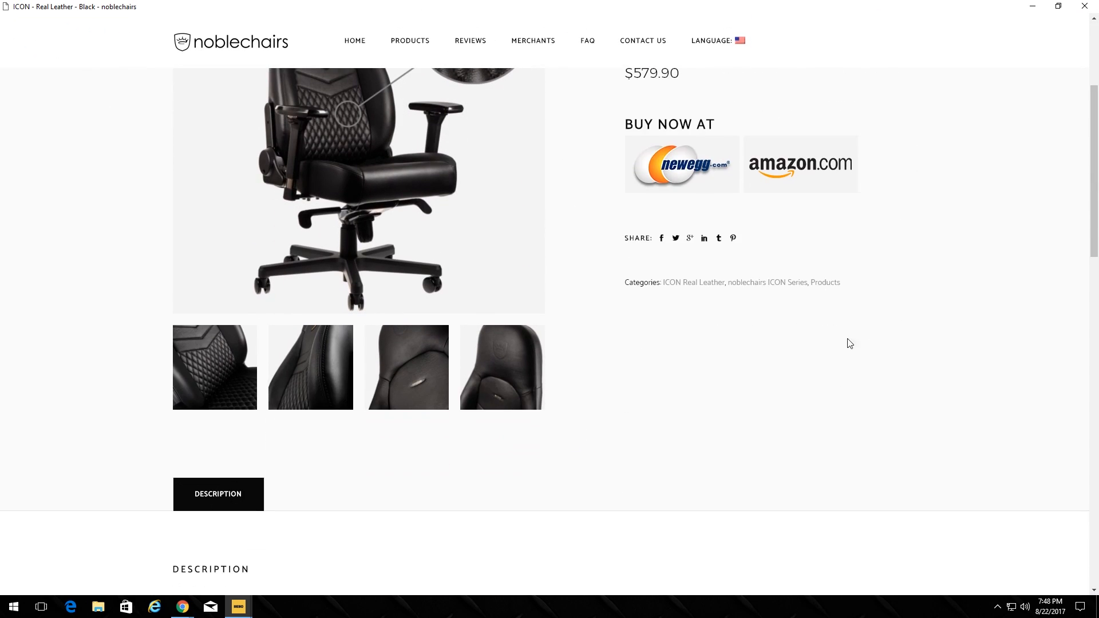
pyautogui.scroll(5, 837, 360)
pyautogui.scroll(-12, 922, 319)
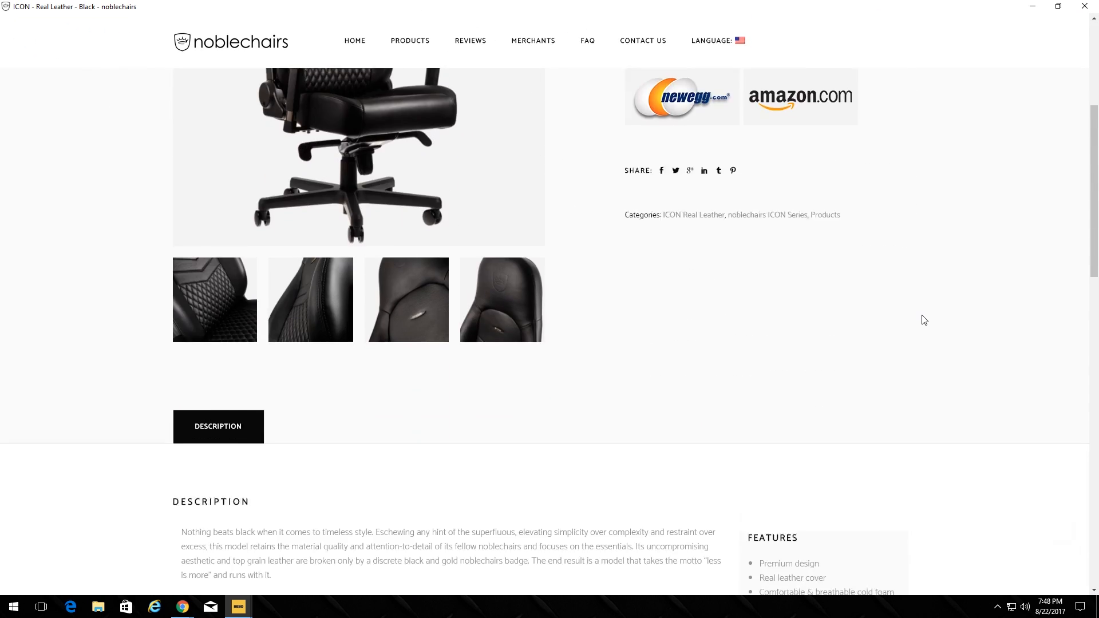
pyautogui.scroll(-5, 739, 331)
pyautogui.scroll(6, 641, 375)
pyautogui.scroll(-10, 658, 375)
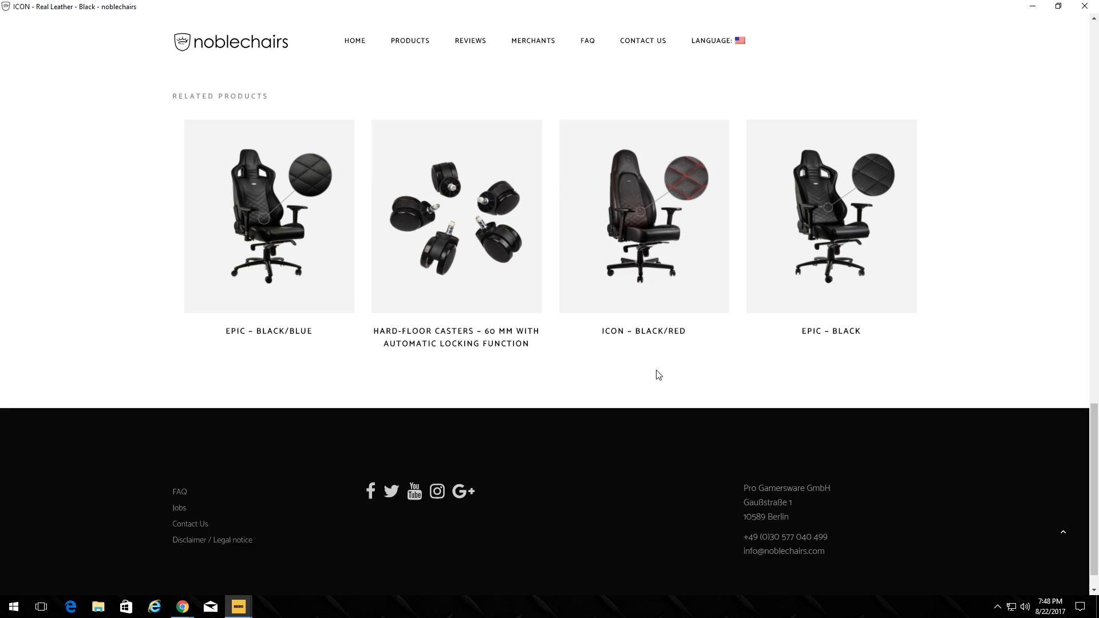
pyautogui.scroll(15, 596, 383)
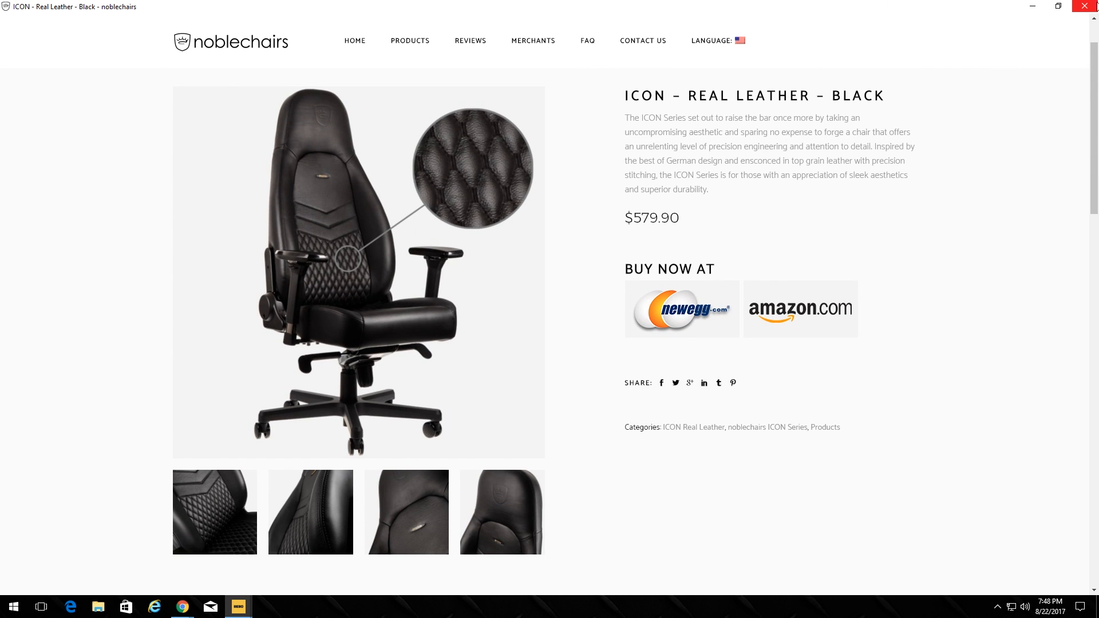
pyautogui.click(1090, 6)
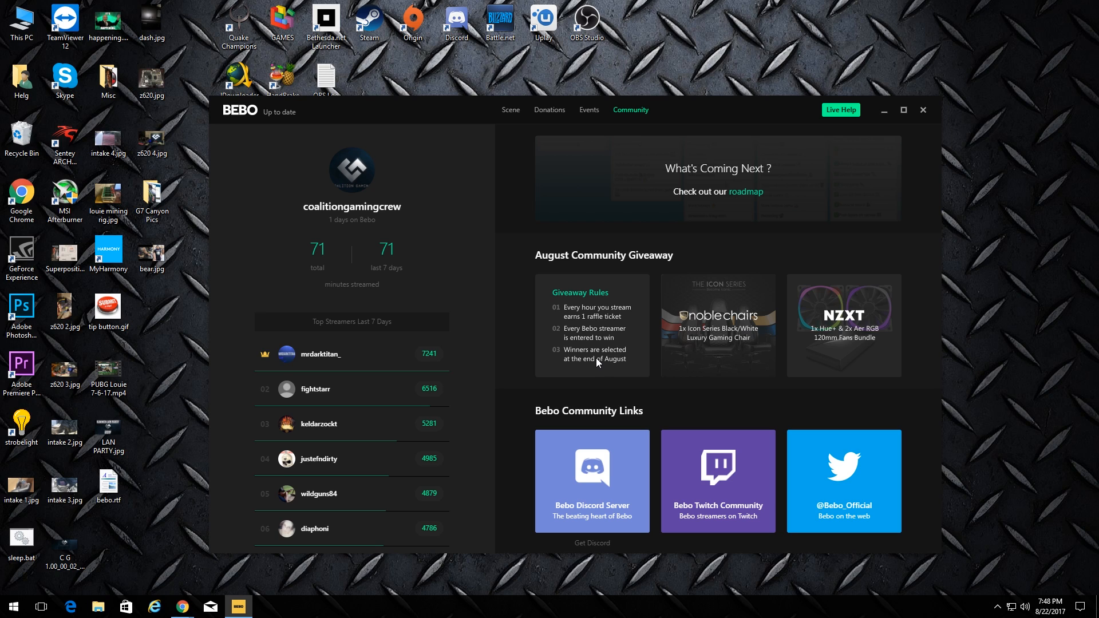
# Scroll the Community page to Bebo Assets and back, then return to the empty Scene page
pyautogui.scroll(-1, 599, 356)
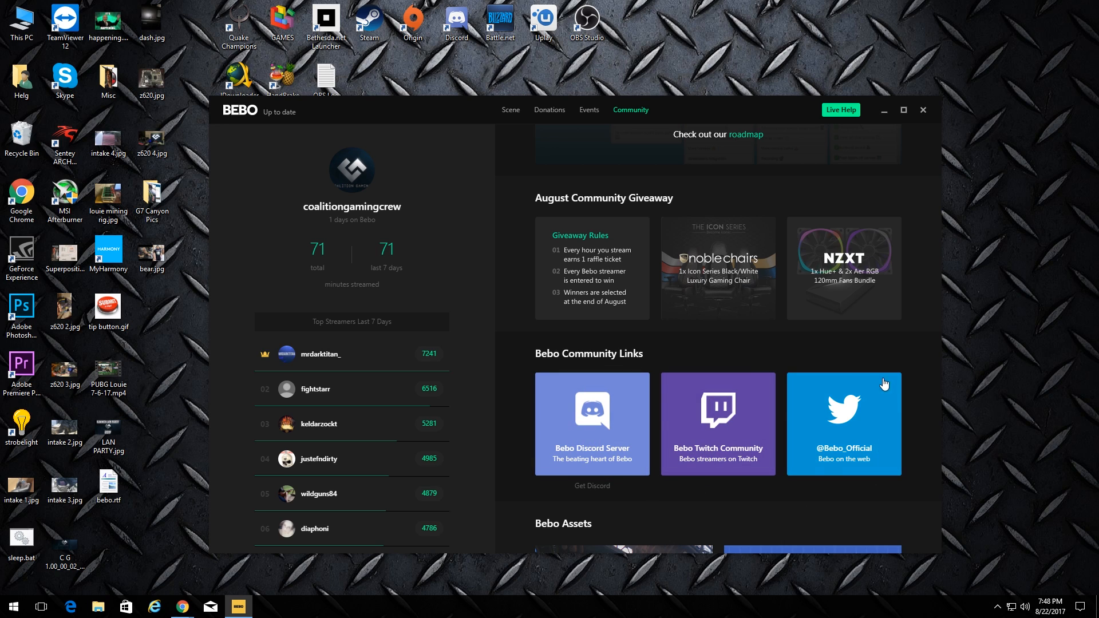
pyautogui.scroll(-2, 859, 441)
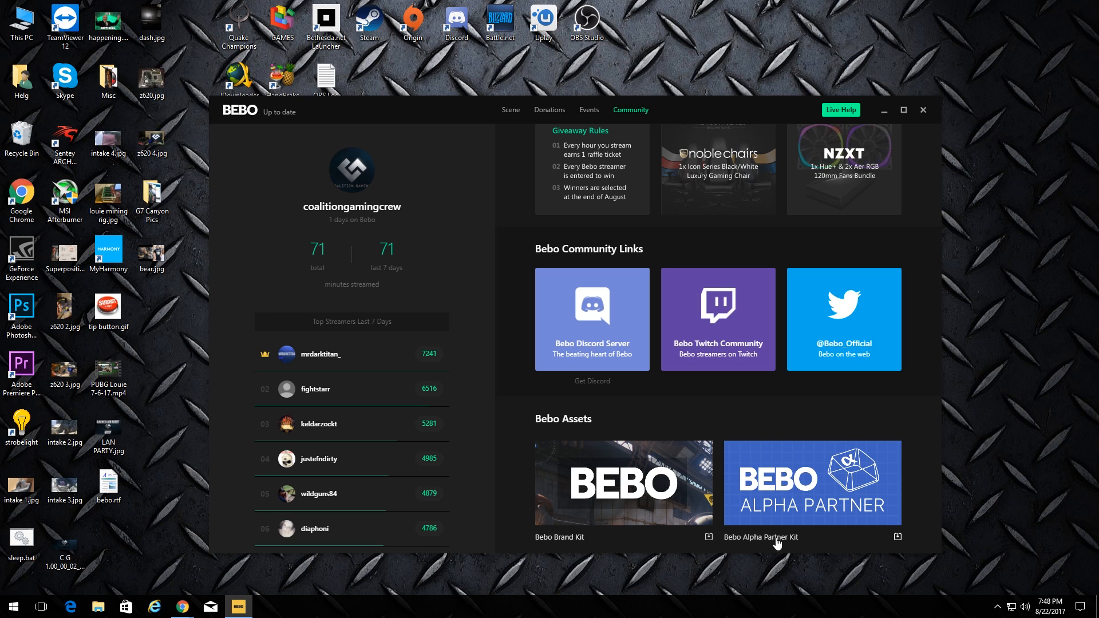
pyautogui.scroll(3, 710, 481)
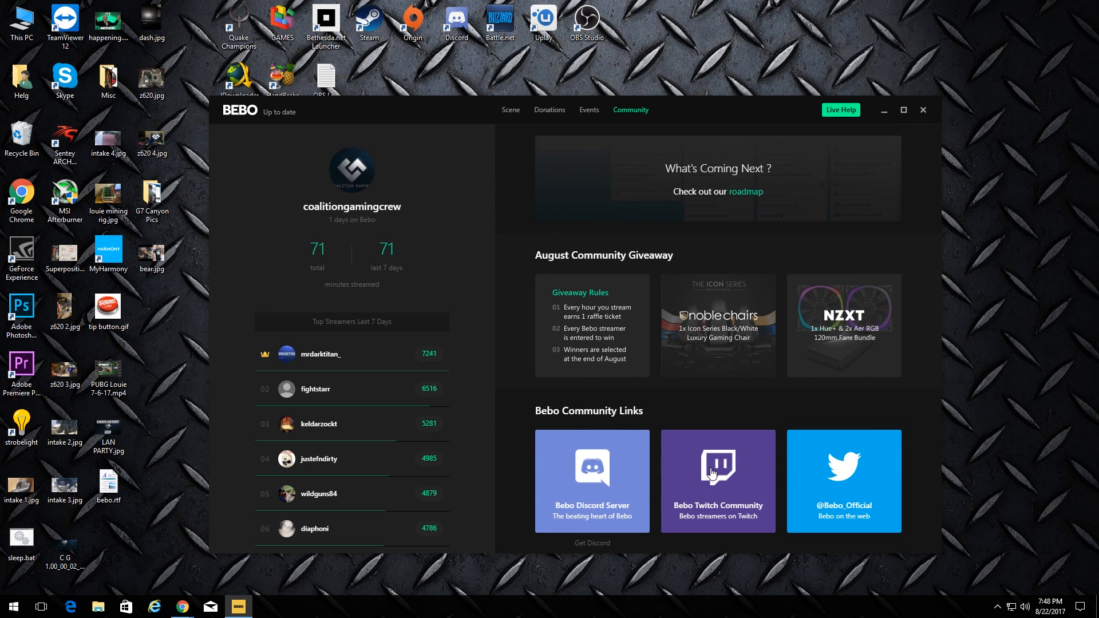
pyautogui.click(517, 112)
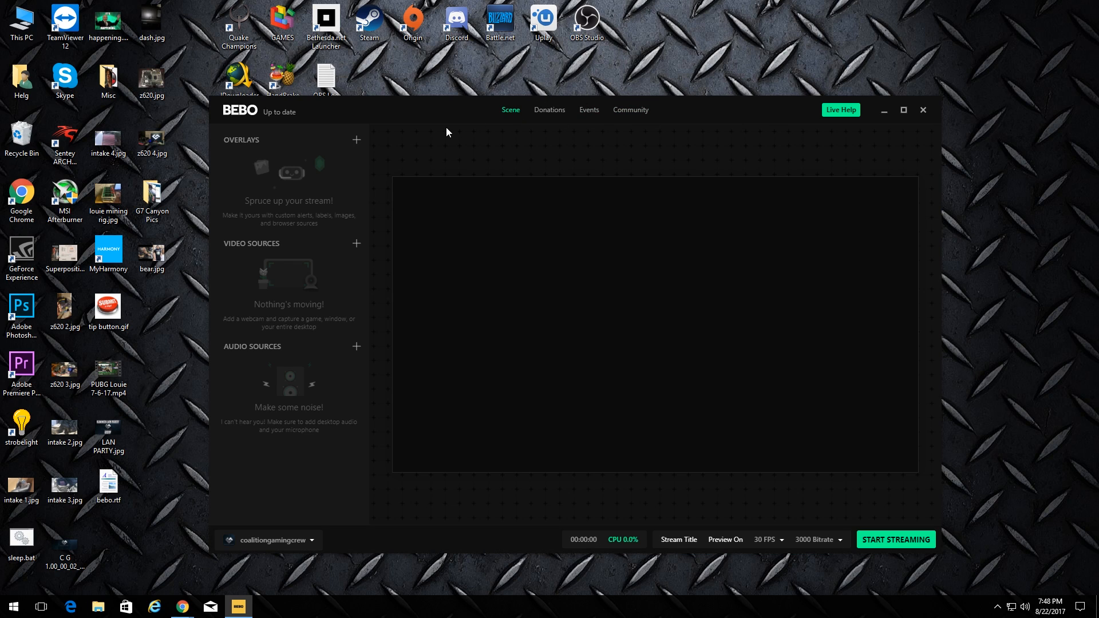
pyautogui.moveTo(389, 108); pyautogui.dragTo(358, 104)
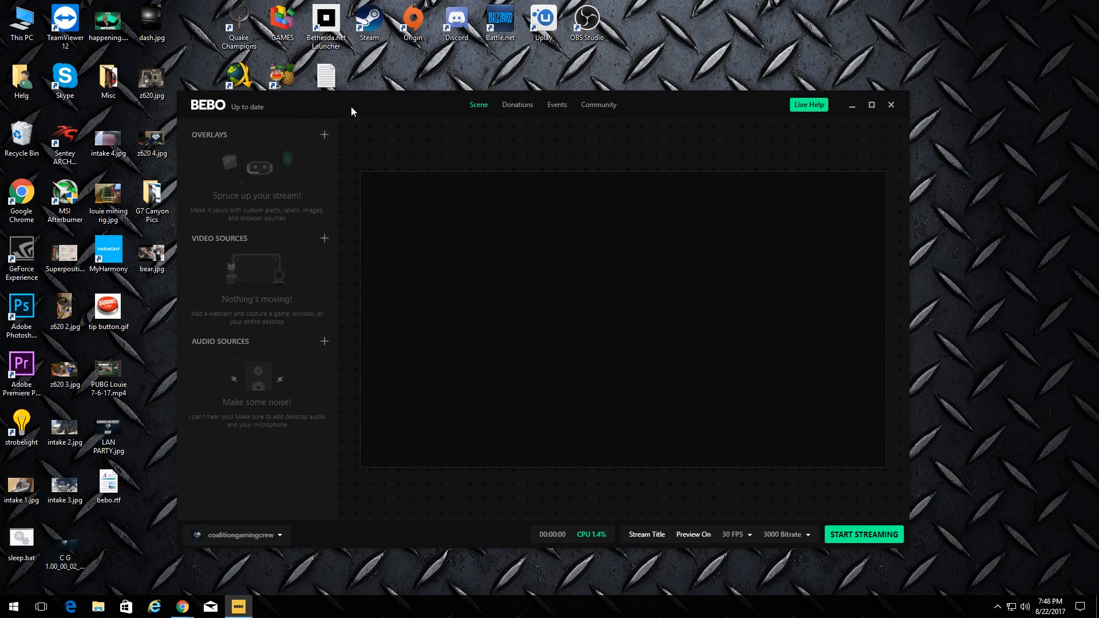
# Add the Logitech HD Pro Webcam C920 as a webcam video source
pyautogui.click(324, 135)
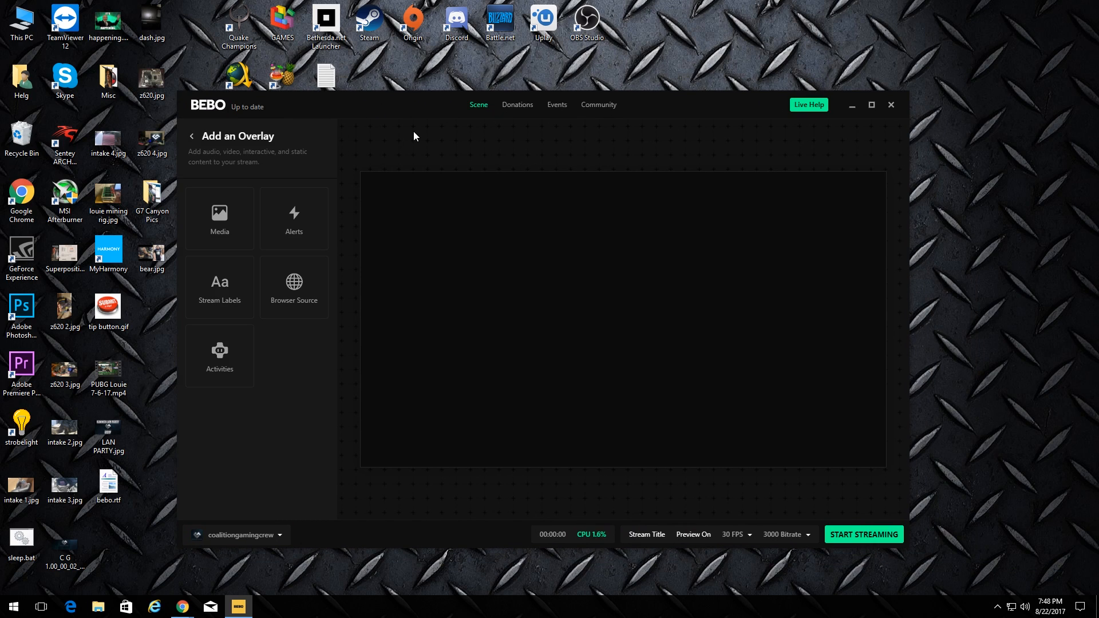
pyautogui.click(198, 139)
pyautogui.click(324, 239)
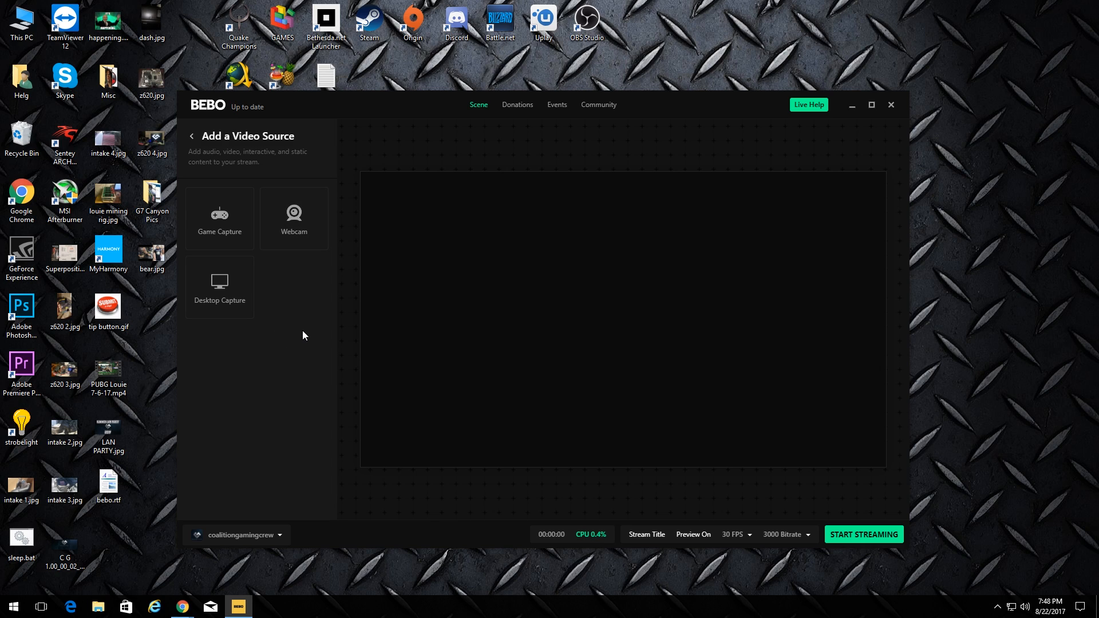
pyautogui.click(295, 235)
pyautogui.click(285, 229)
pyautogui.click(300, 210)
pyautogui.click(292, 236)
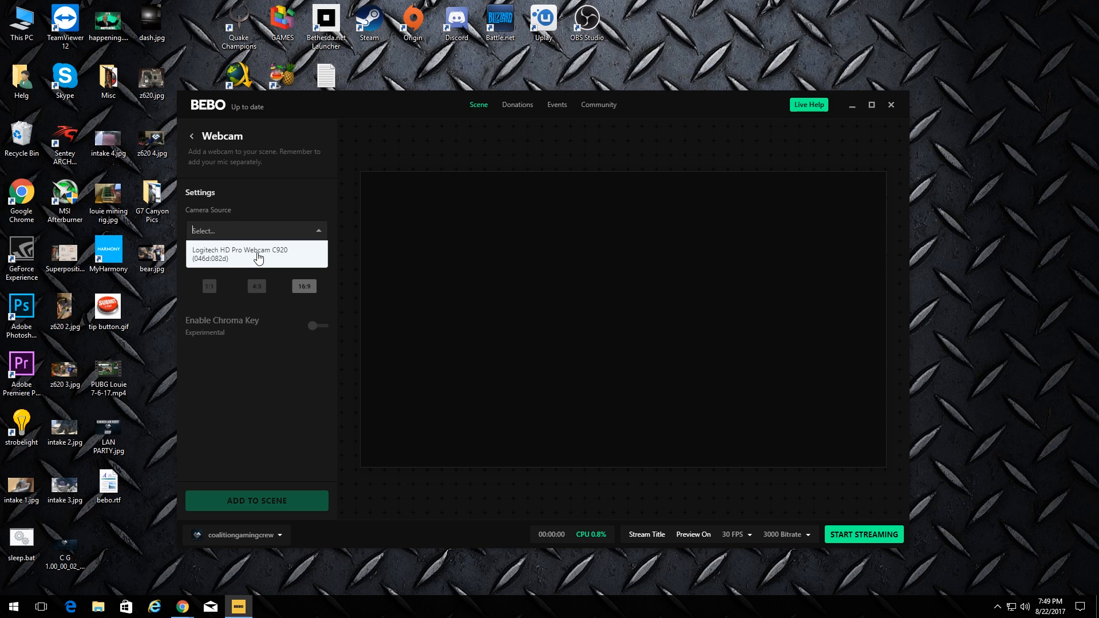
pyautogui.click(258, 257)
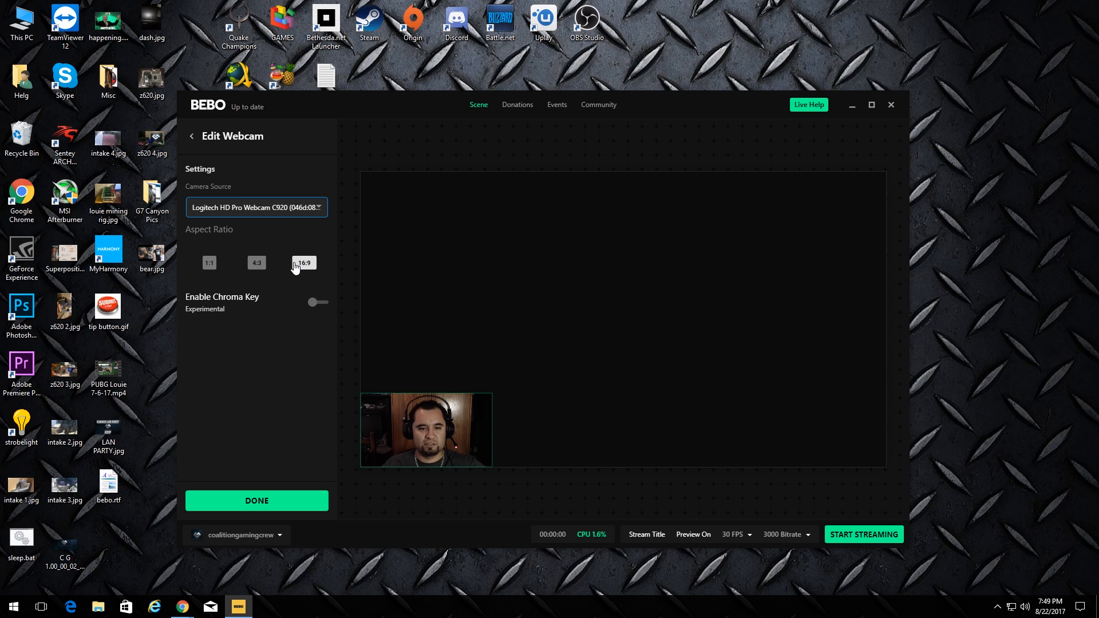
# Try 1:1 and 16:9 aspect ratios, settle the webcam on 4:3, and return to the sources
pyautogui.click(258, 266)
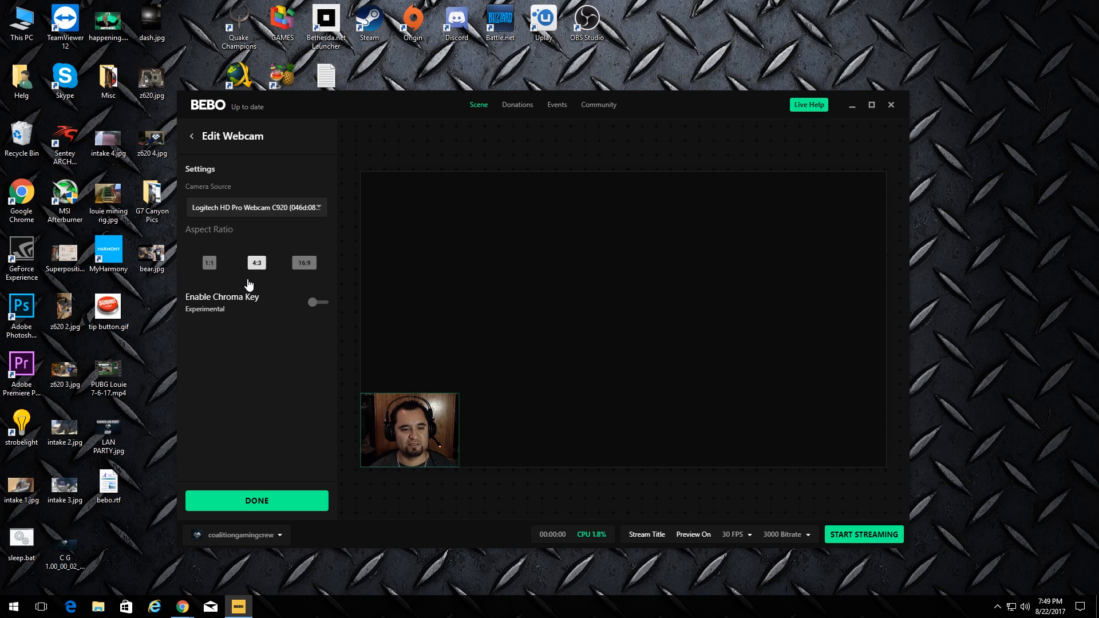
pyautogui.click(208, 265)
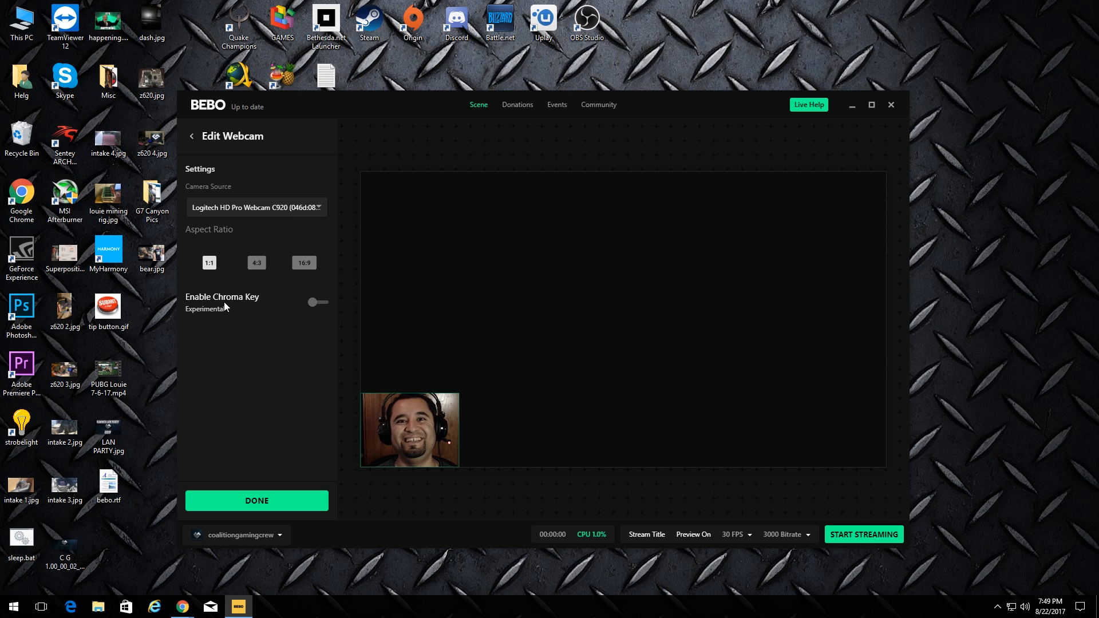
pyautogui.click(256, 263)
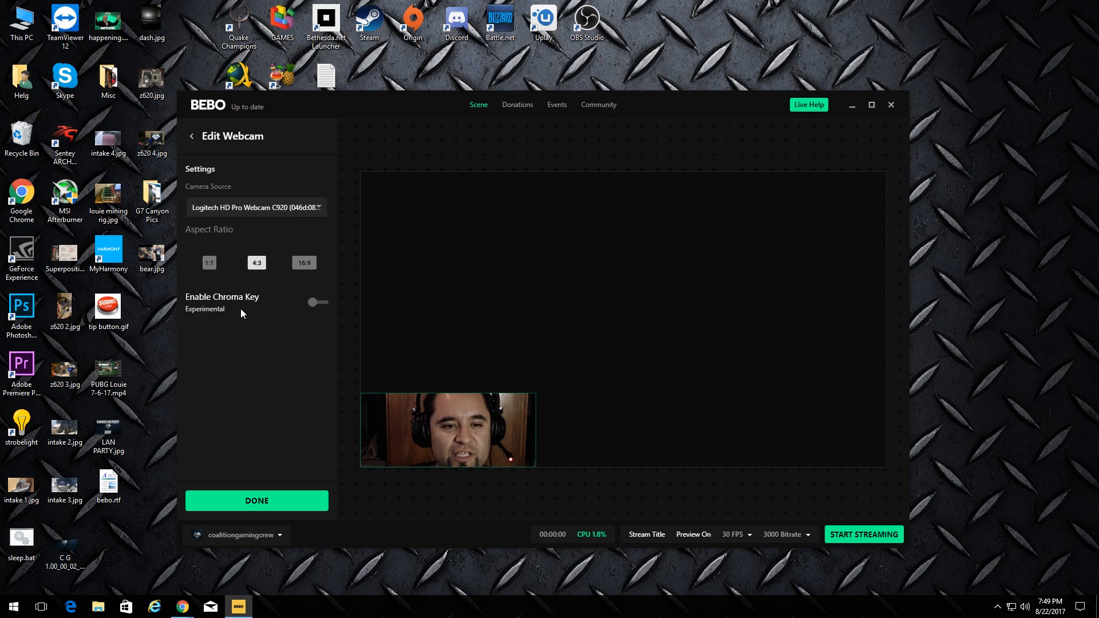
pyautogui.click(306, 264)
pyautogui.click(259, 264)
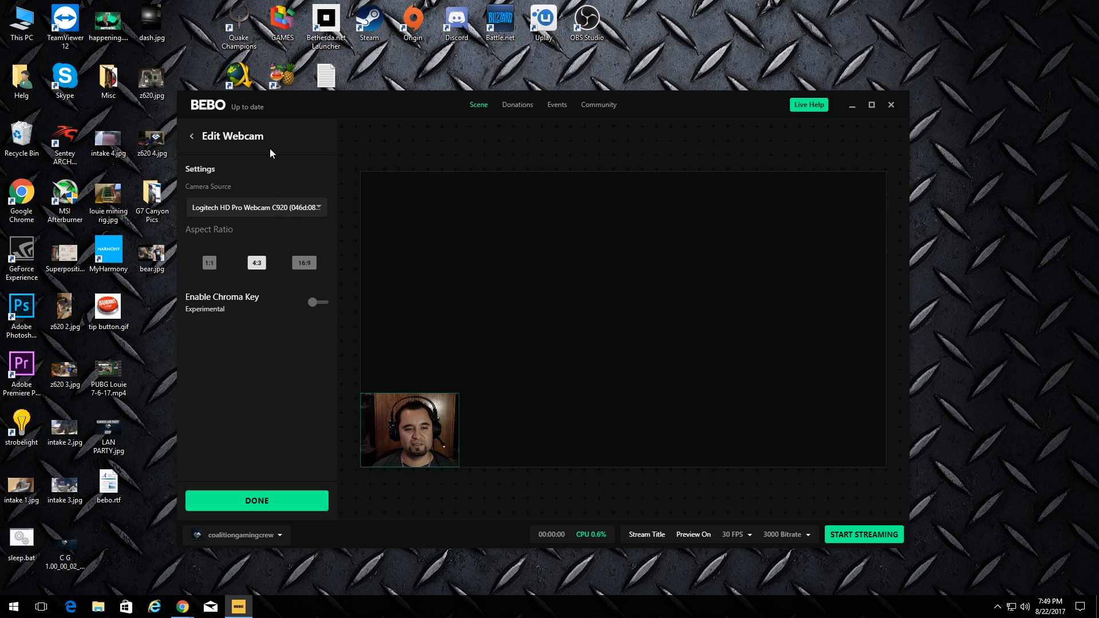
pyautogui.click(194, 137)
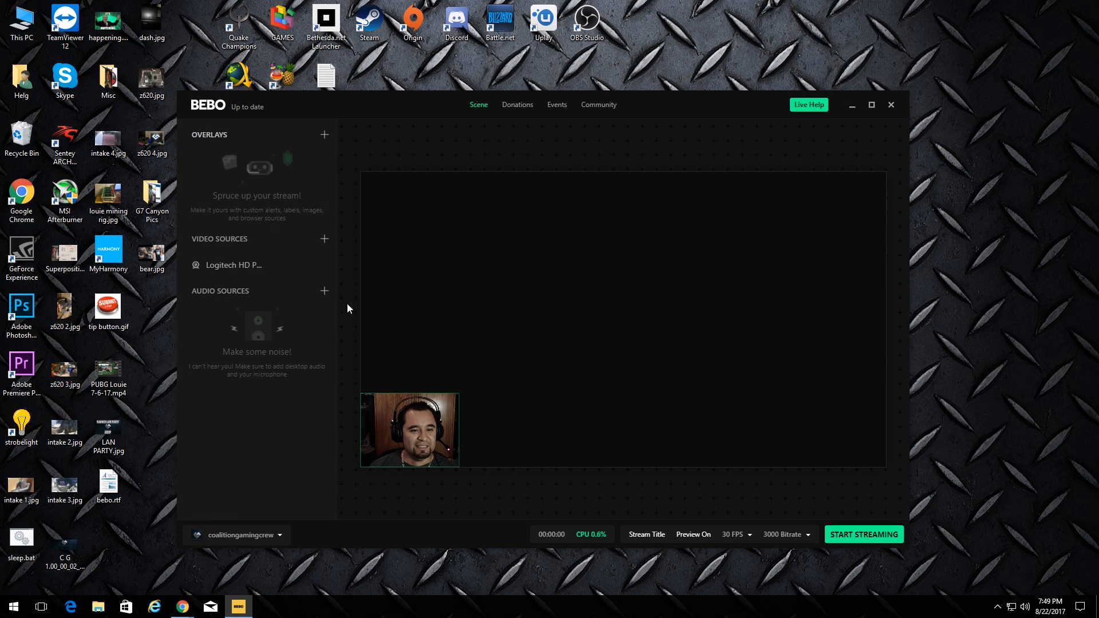
# Add PLAYERUNKNOWN'S BATTLEGROUNDS as a Game Capture video source
pyautogui.click(325, 239)
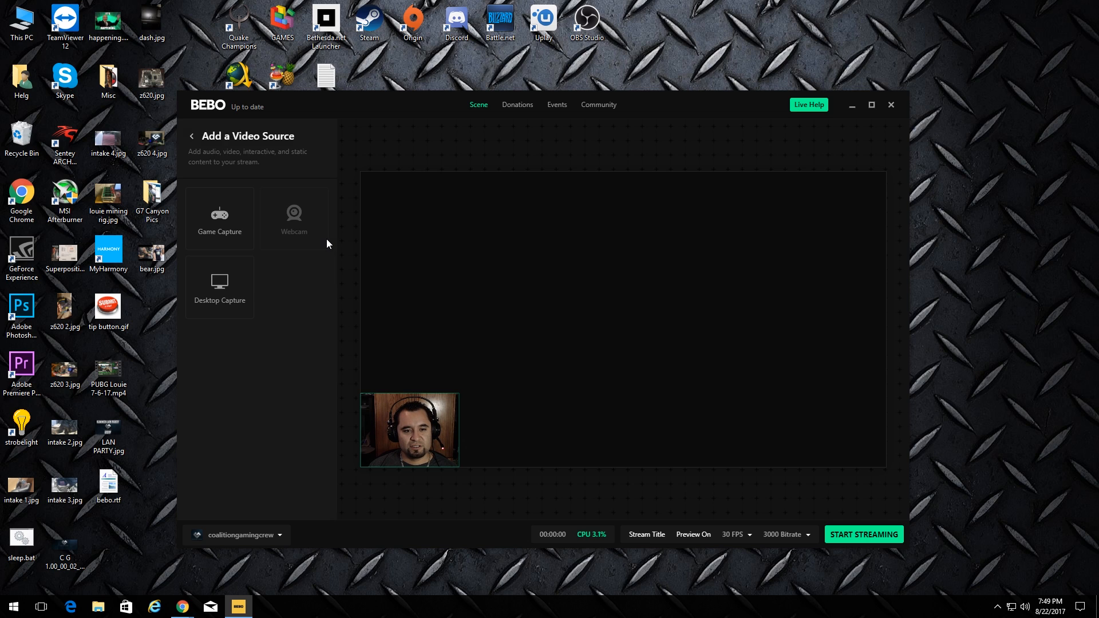
pyautogui.click(241, 220)
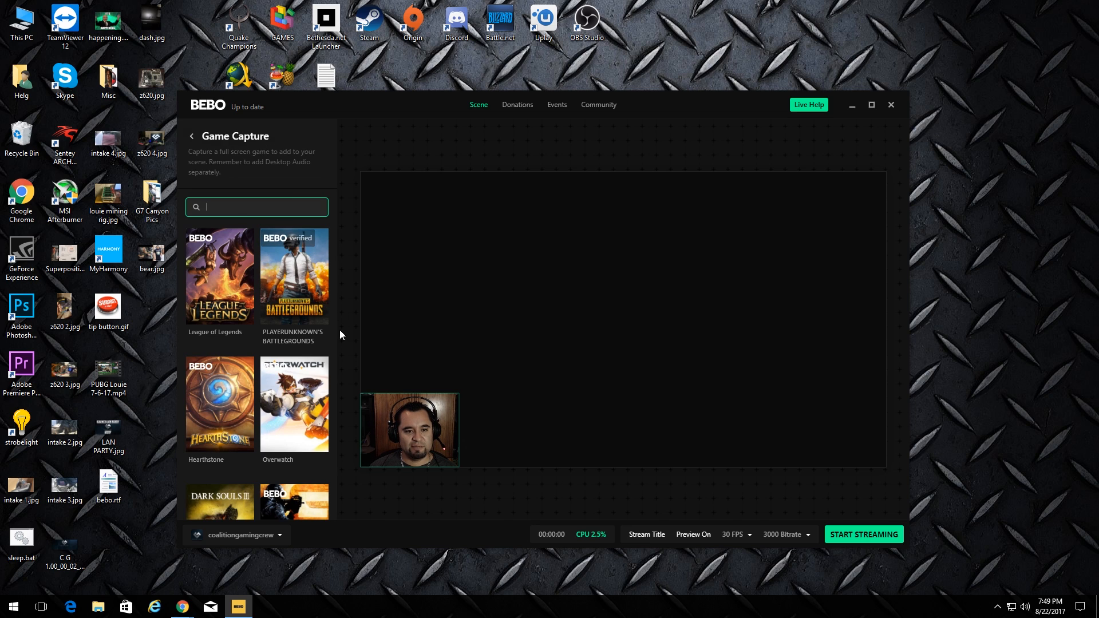
pyautogui.click(313, 306)
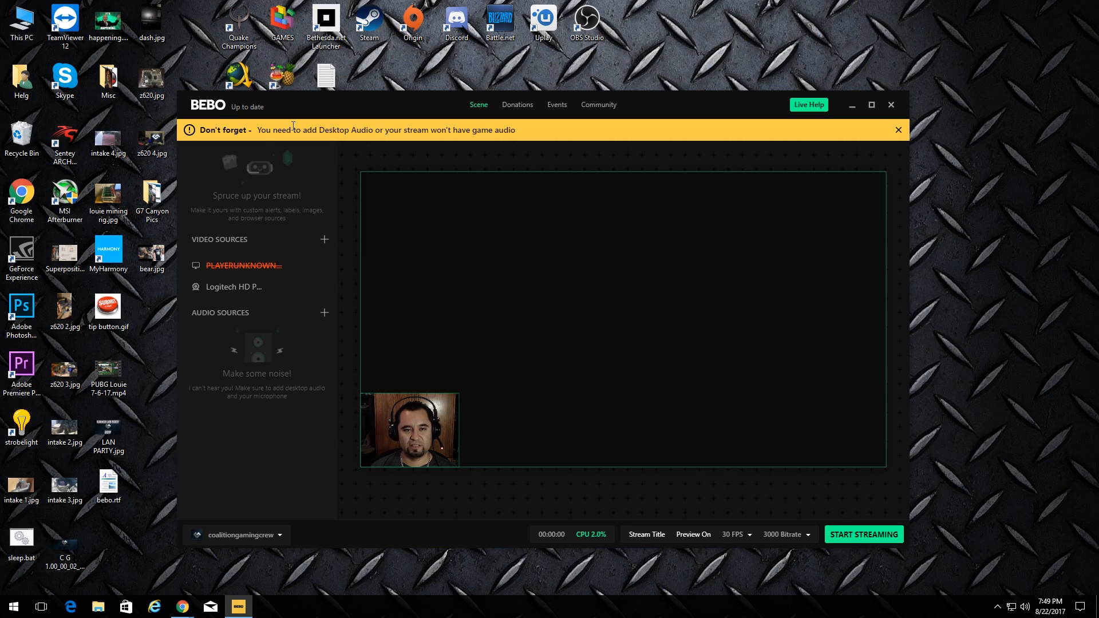
# Add the USB microphone as a Microphone audio source
pyautogui.click(324, 313)
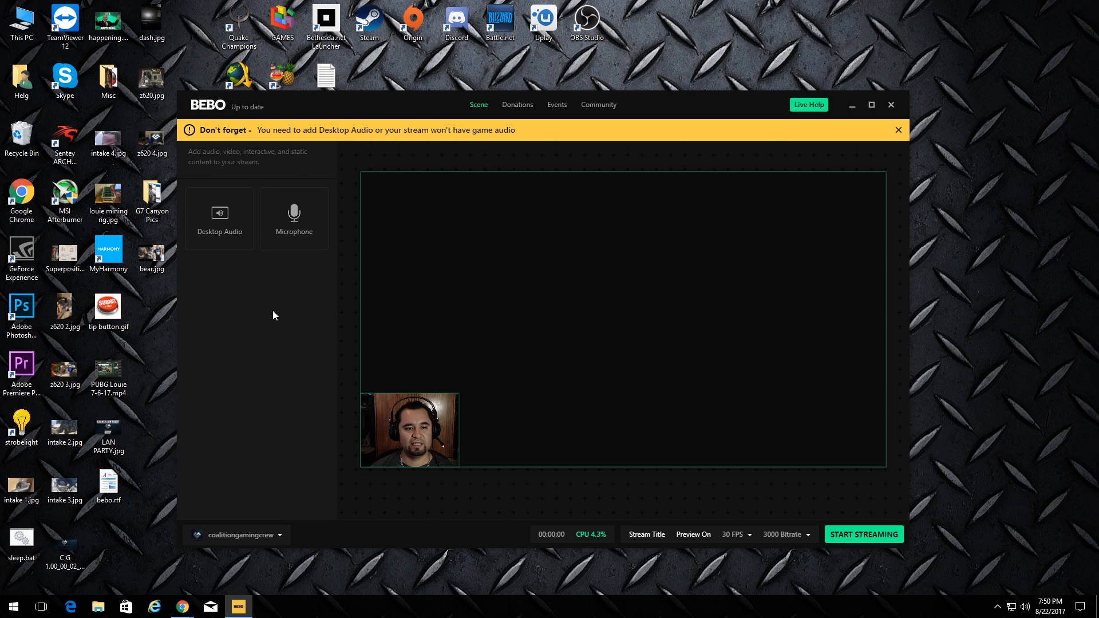
pyautogui.click(294, 220)
pyautogui.click(298, 230)
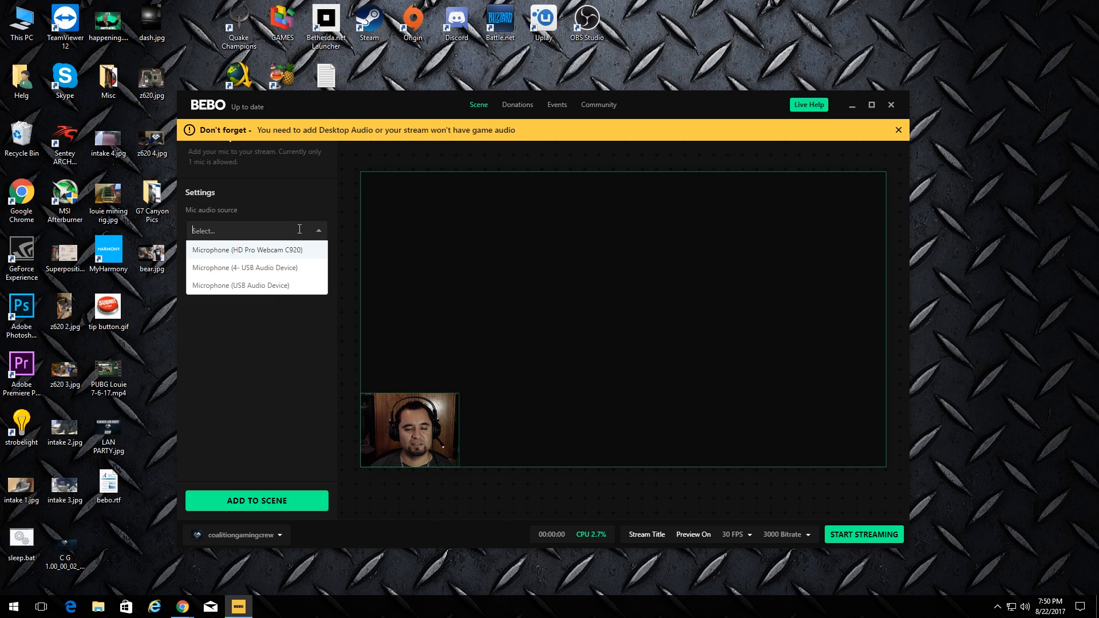
pyautogui.click(263, 293)
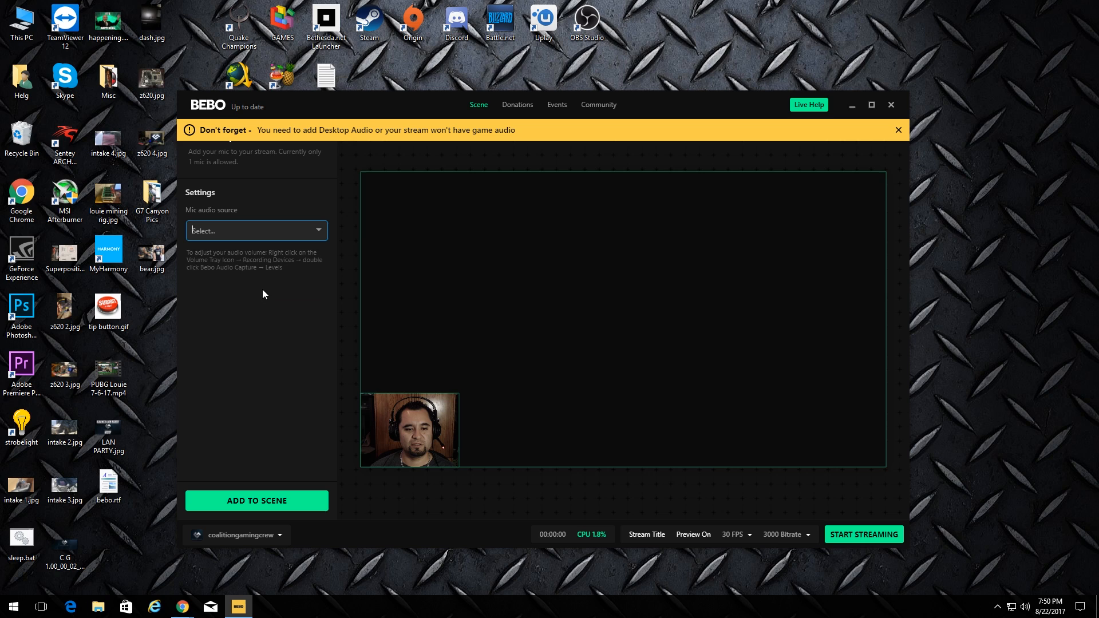
pyautogui.click(289, 501)
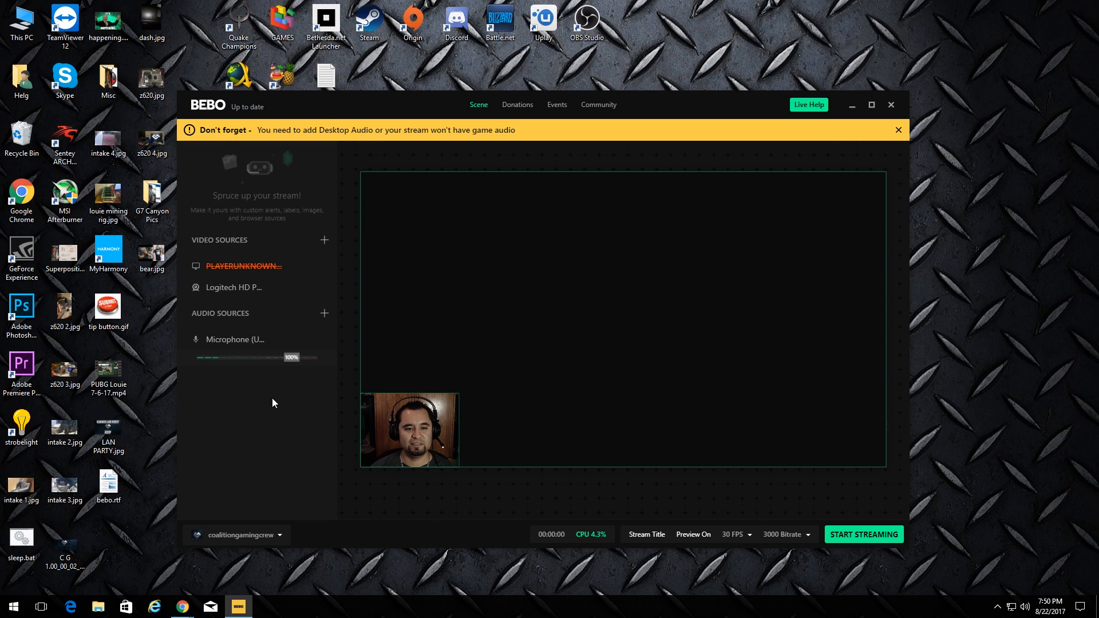
pyautogui.click(325, 314)
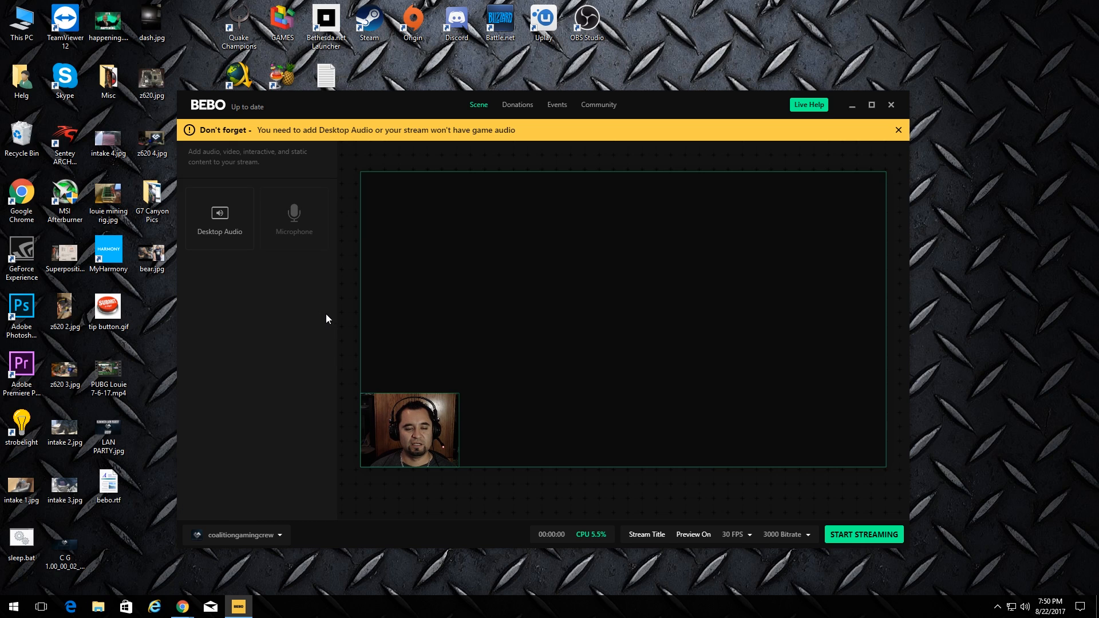
# Add a Desktop Audio source at 70% volume to the scene
pyautogui.click(232, 214)
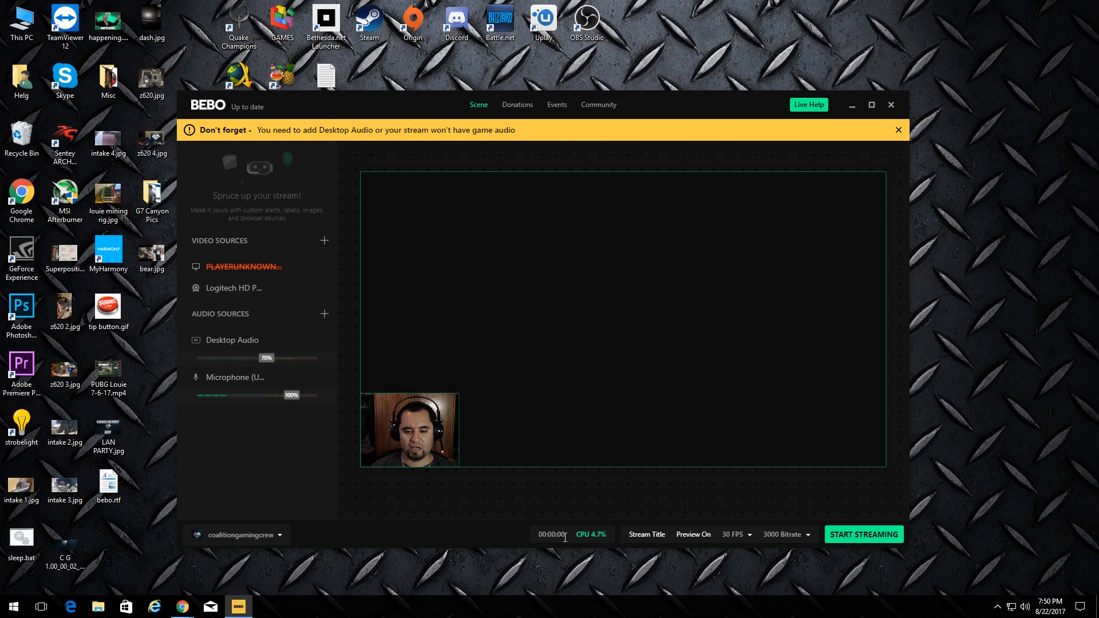
pyautogui.moveTo(608, 538)
pyautogui.click(657, 538)
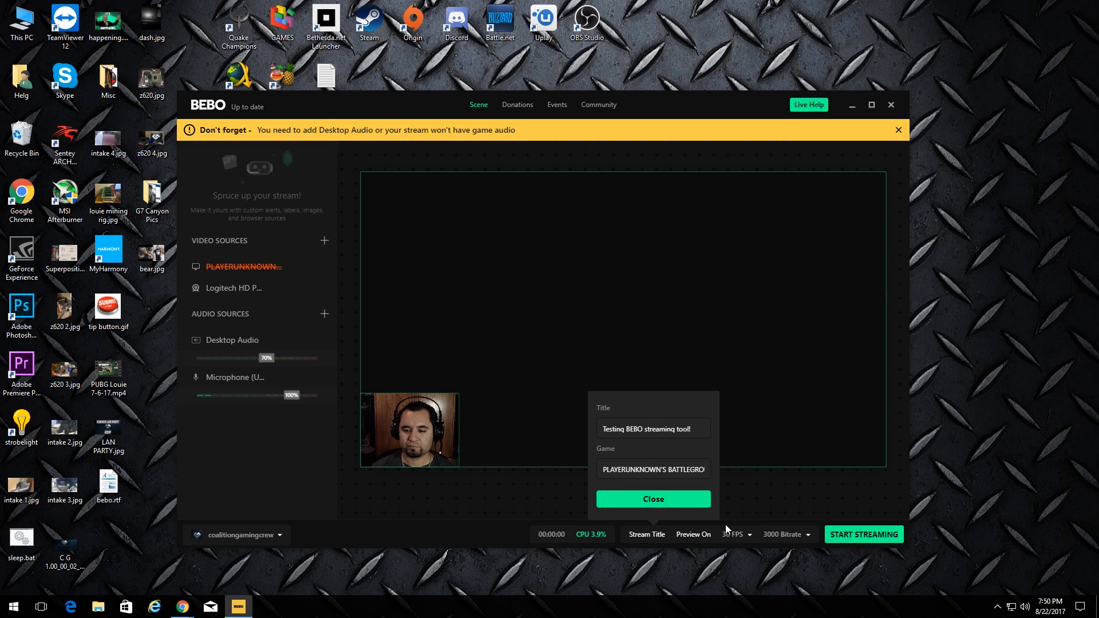
pyautogui.click(747, 537)
pyautogui.click(796, 535)
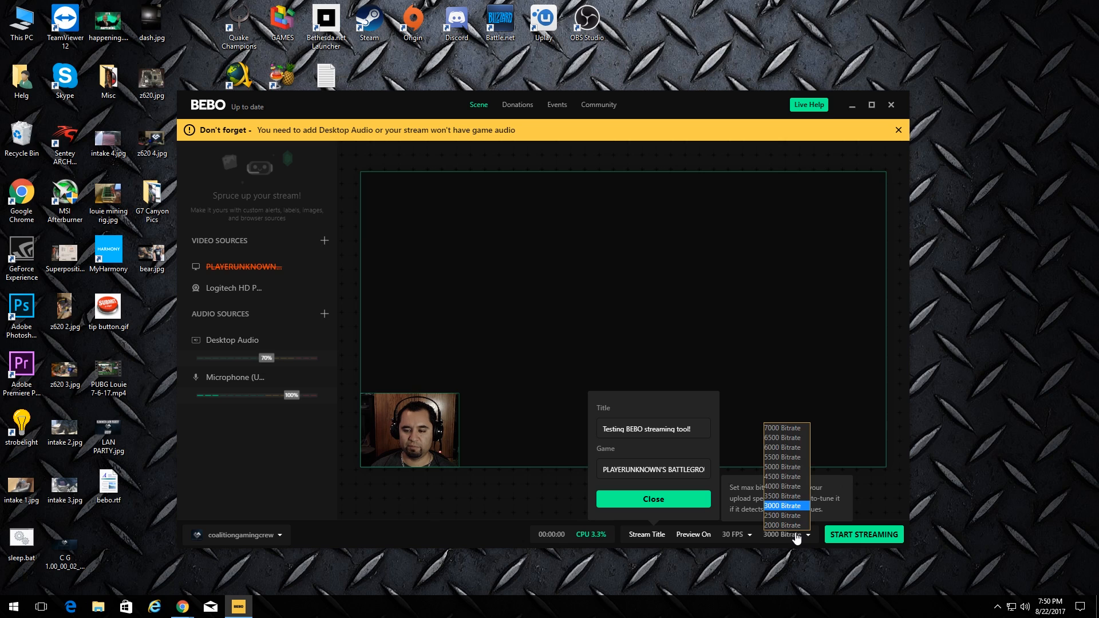
pyautogui.click(418, 534)
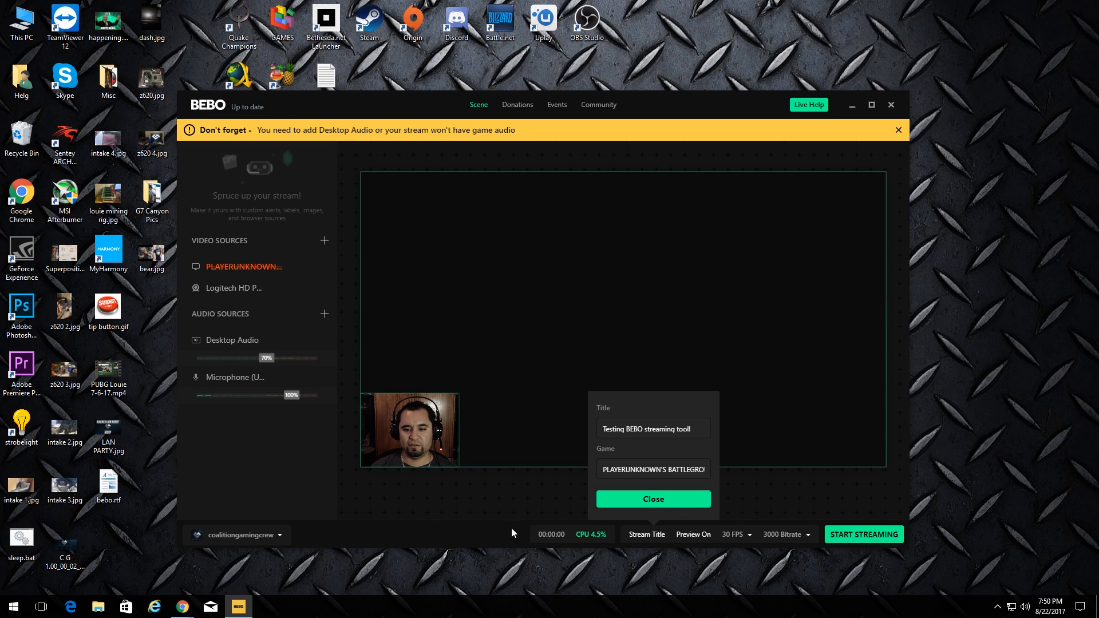
pyautogui.click(662, 543)
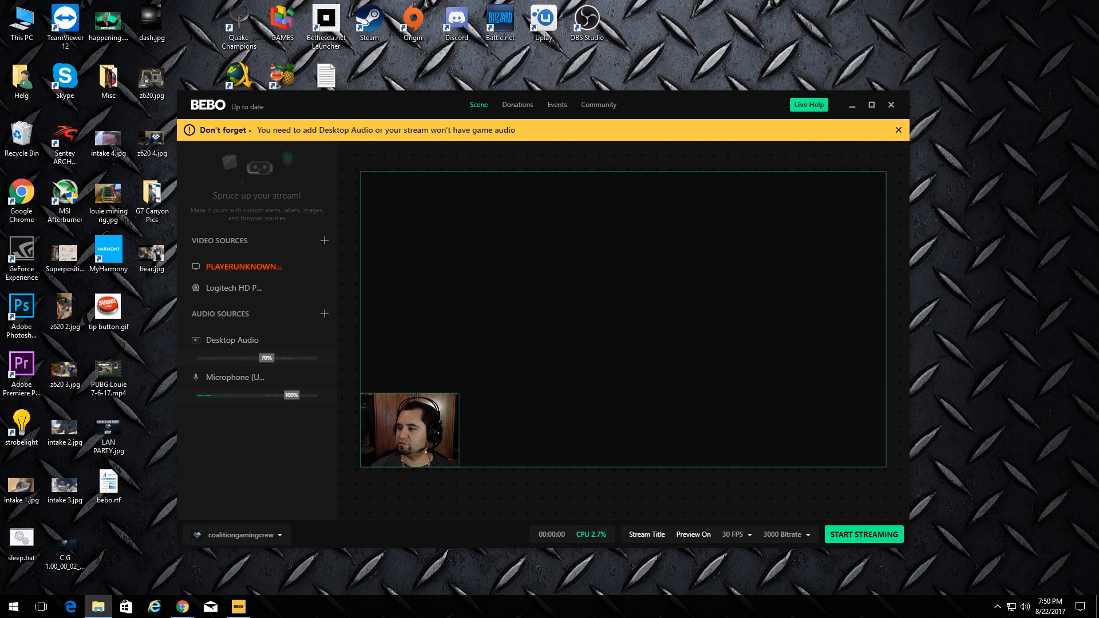
# Switch into the running PUBG lobby and back so Bebo's preview shows the game behind the webcam
pyautogui.click(239, 606)
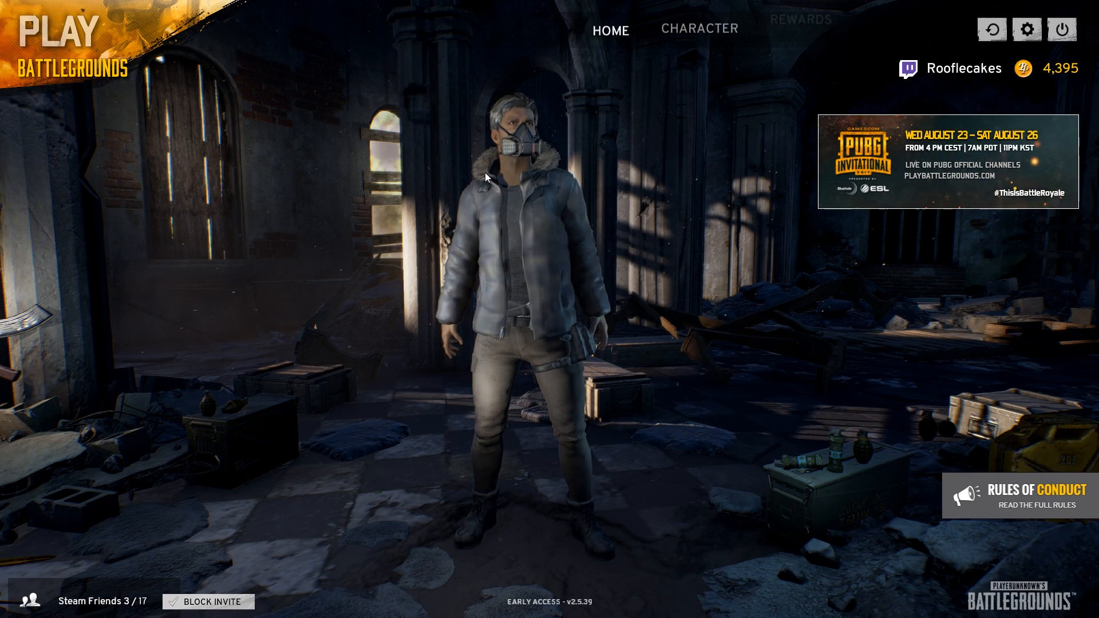
pyautogui.hotkey('alt', 'Tab')
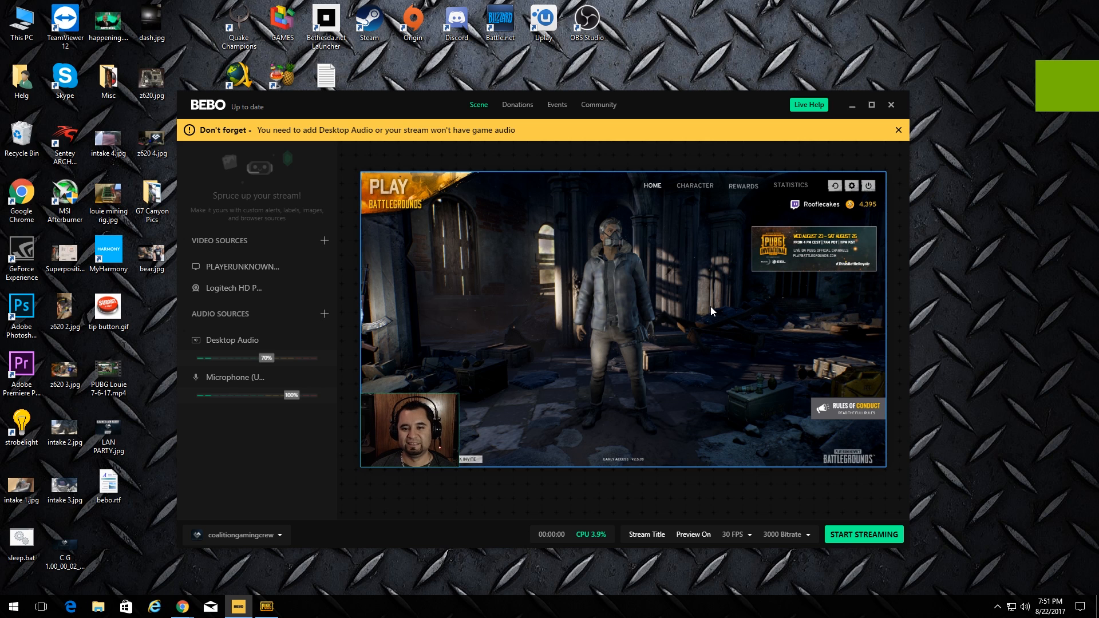
pyautogui.click(267, 606)
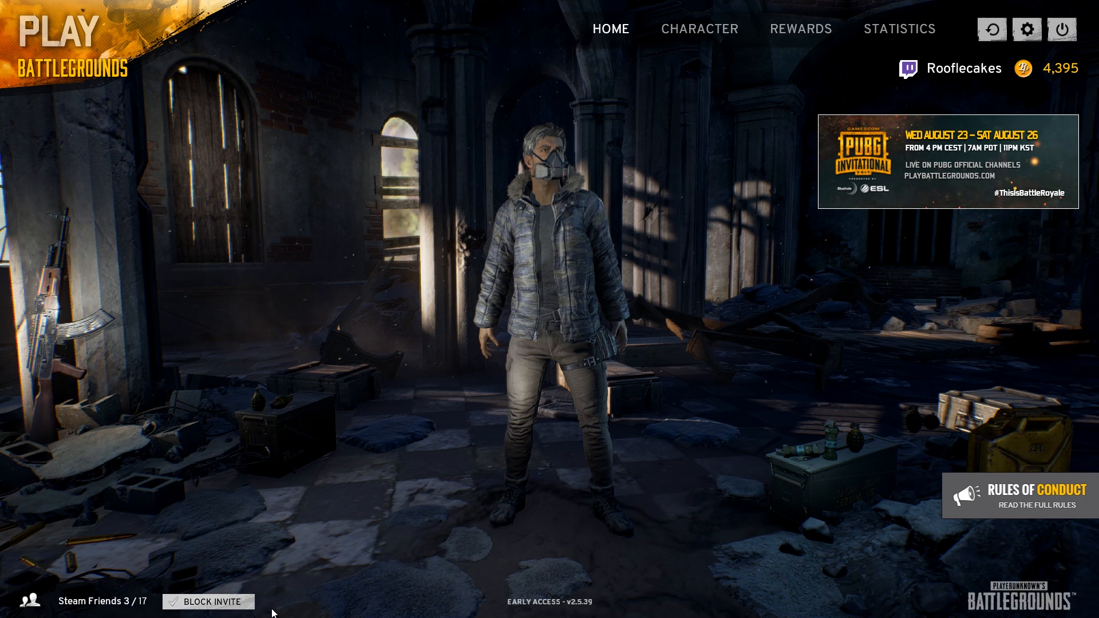
pyautogui.hotkey('alt', 'Tab')
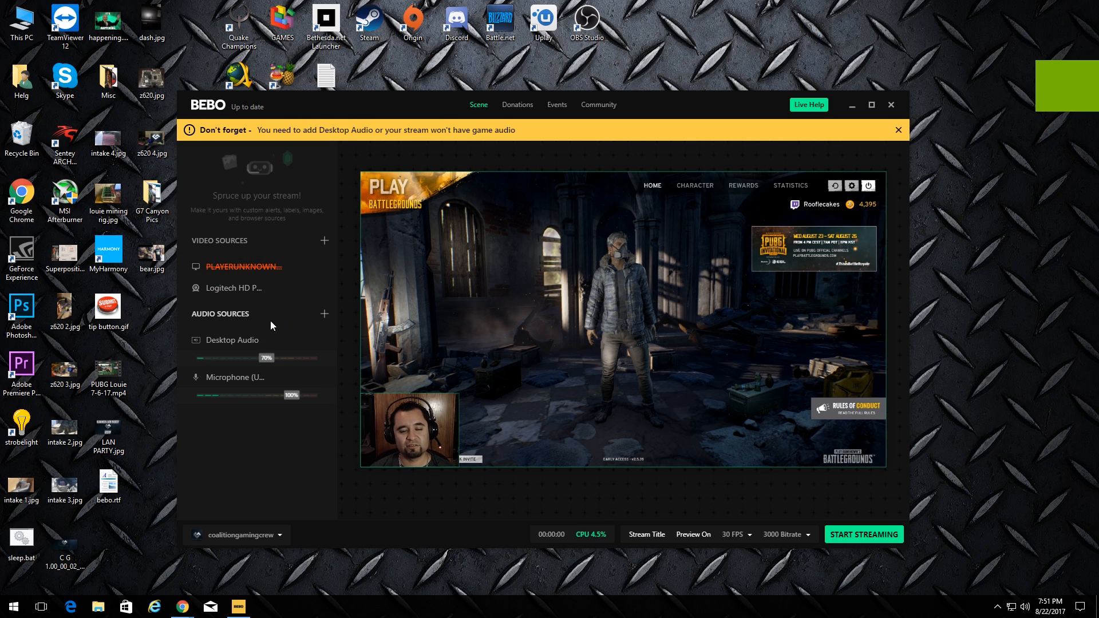
# Create a New Host alert overlay with the pink parrot template and its default sound
pyautogui.click(899, 130)
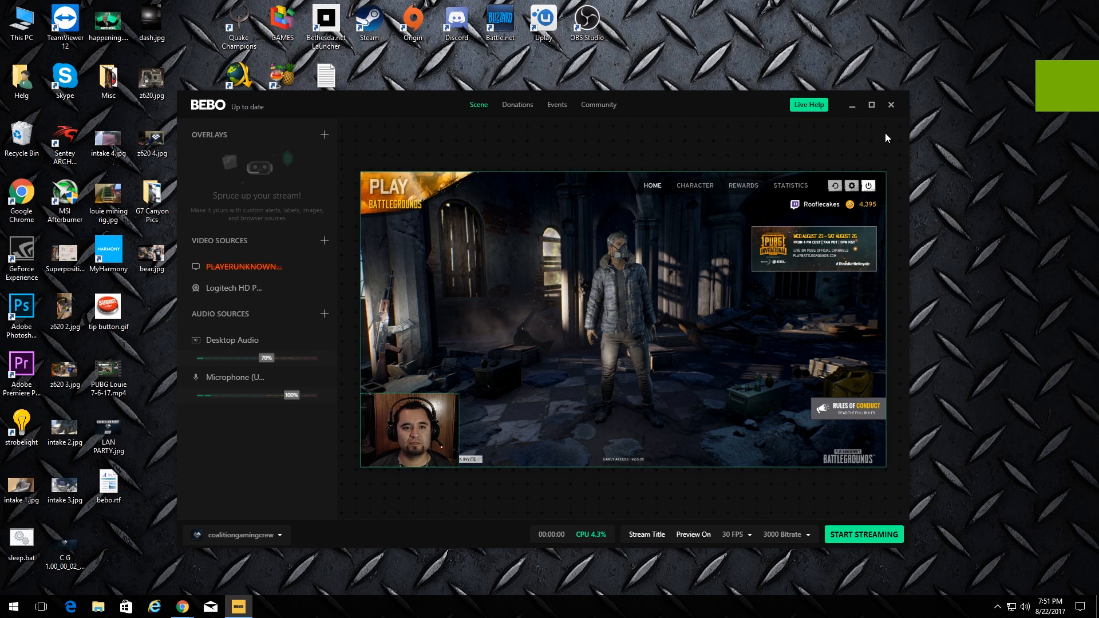
pyautogui.click(324, 135)
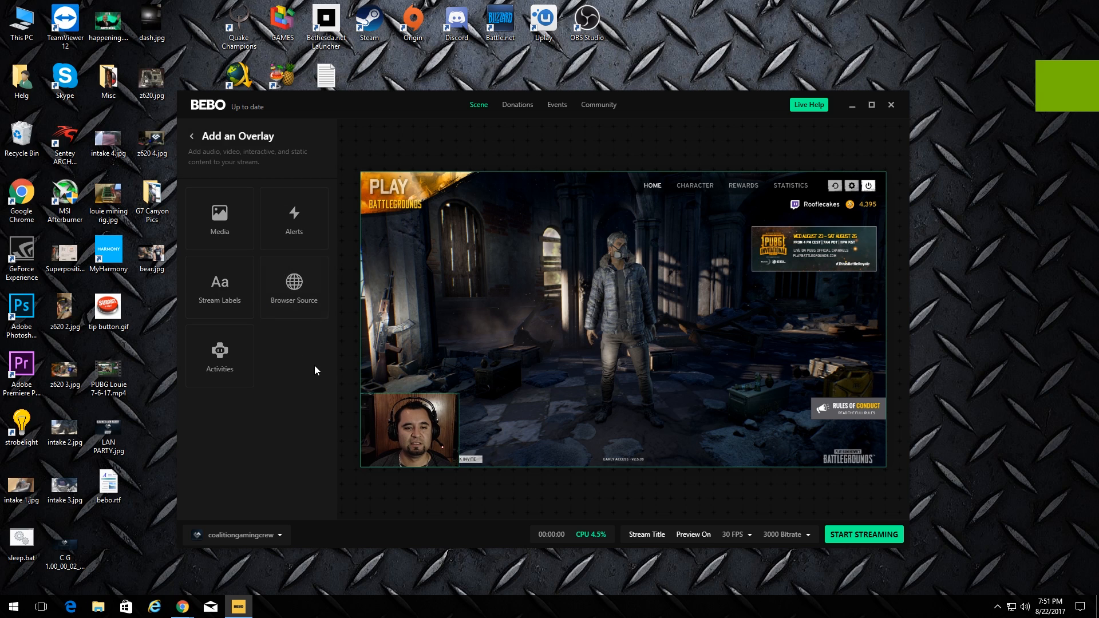
pyautogui.click(294, 220)
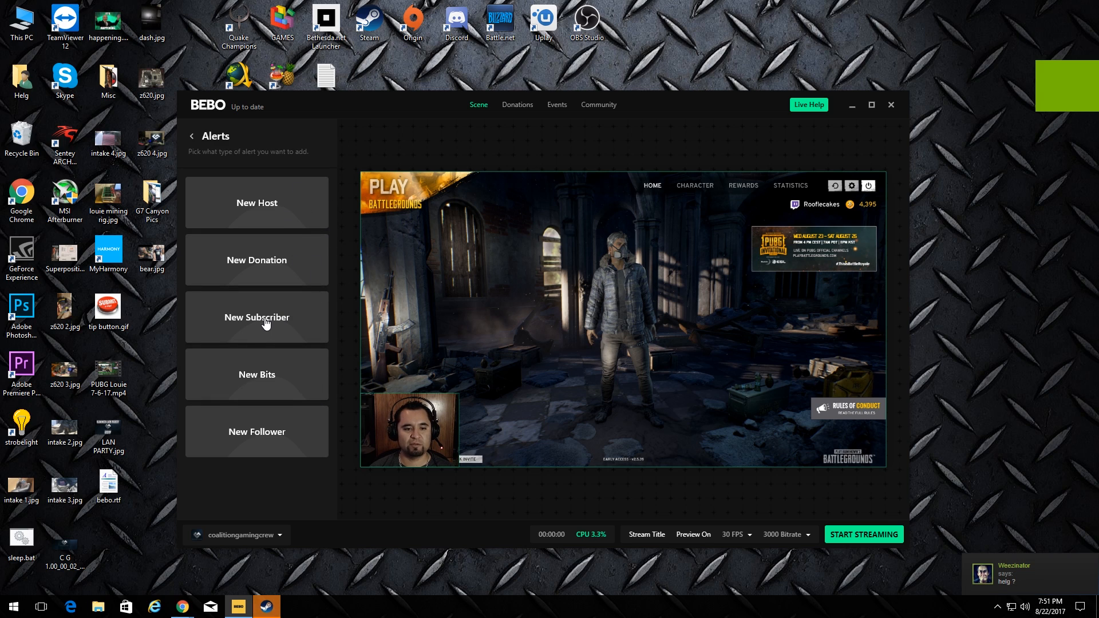
pyautogui.click(1055, 576)
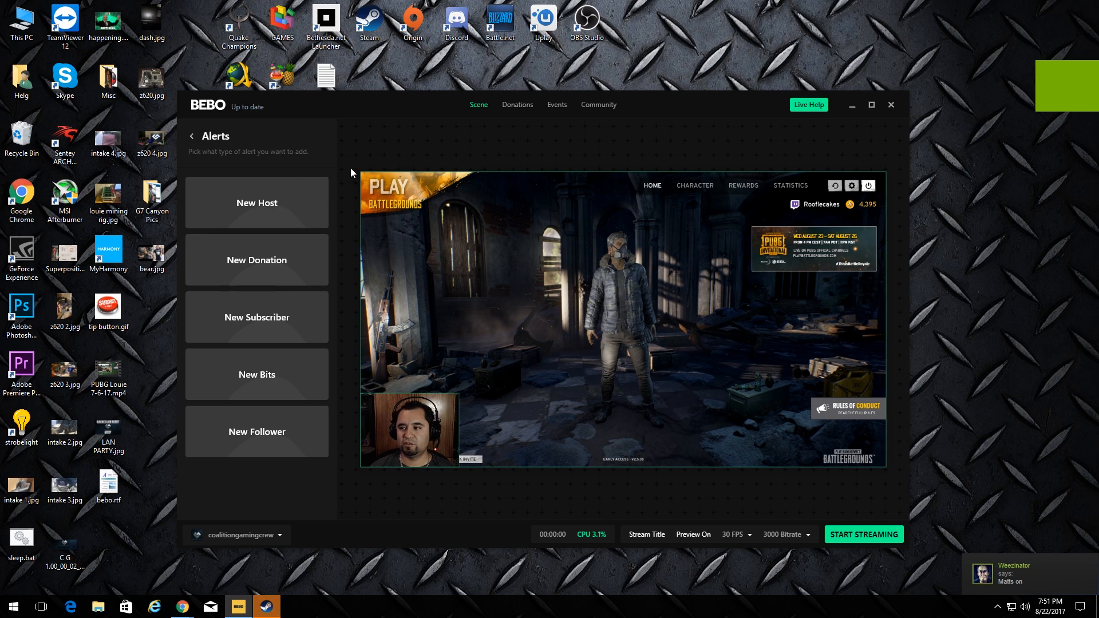
pyautogui.click(275, 211)
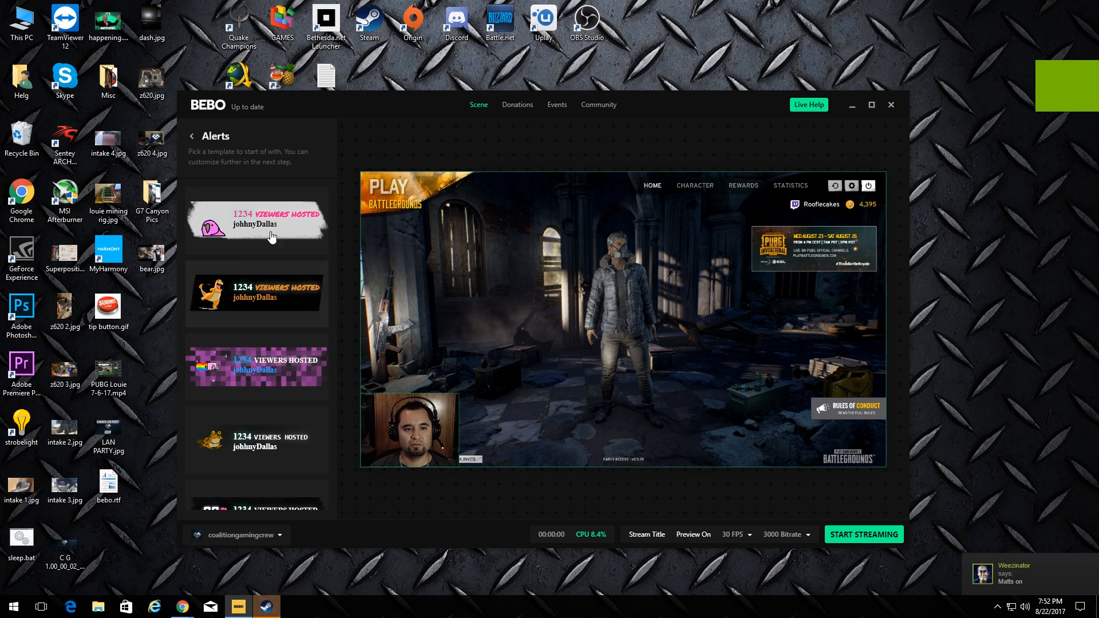
pyautogui.scroll(-3, 272, 275)
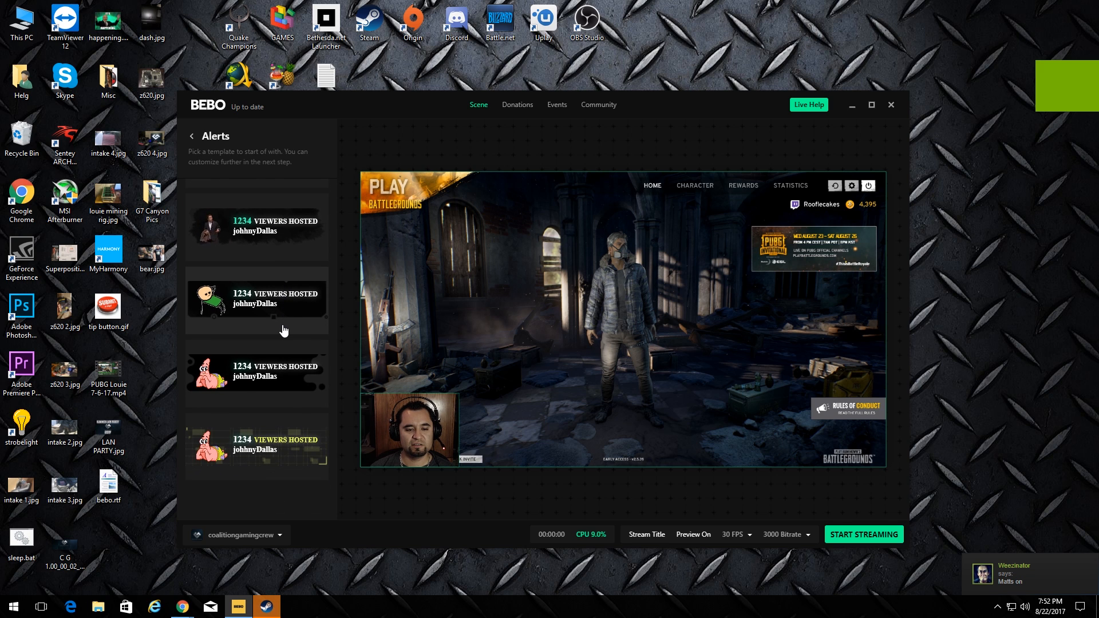
pyautogui.scroll(-3, 284, 330)
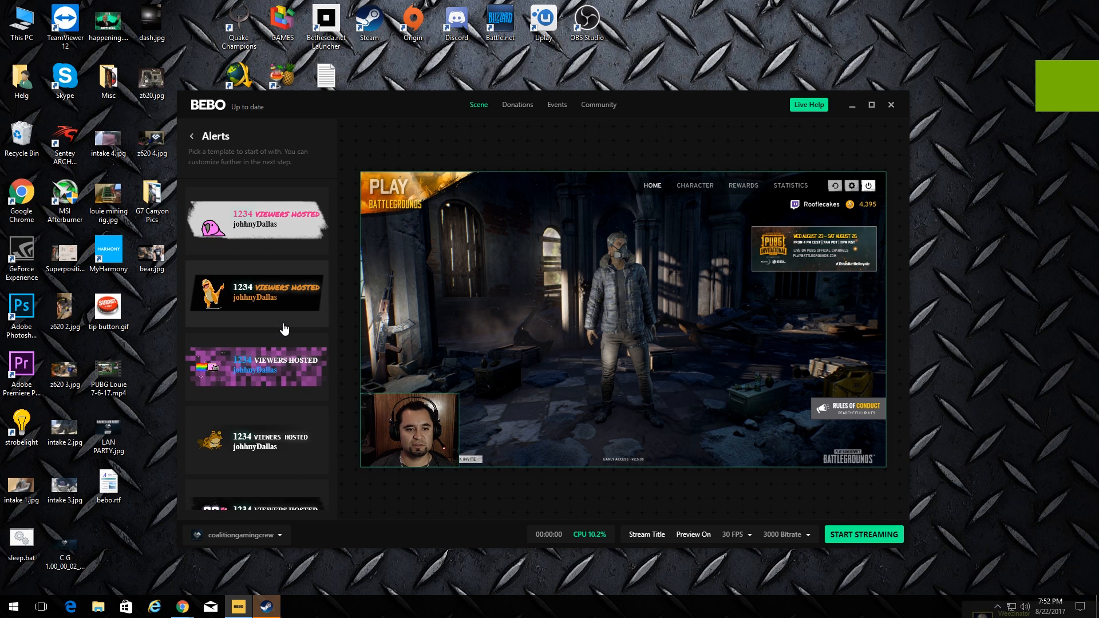
pyautogui.click(285, 229)
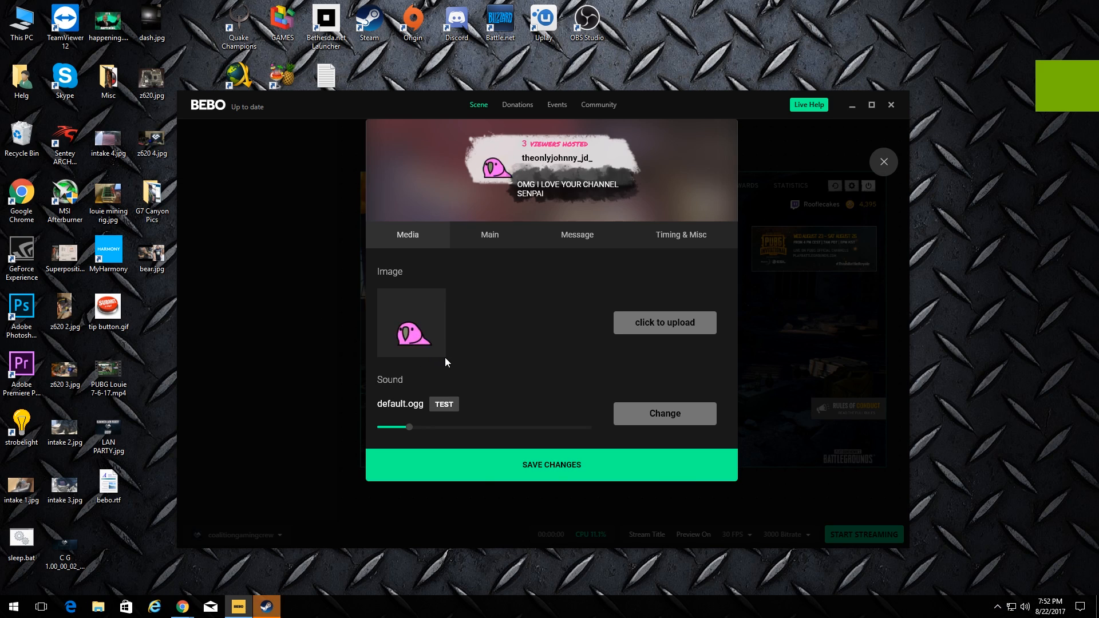
pyautogui.click(444, 404)
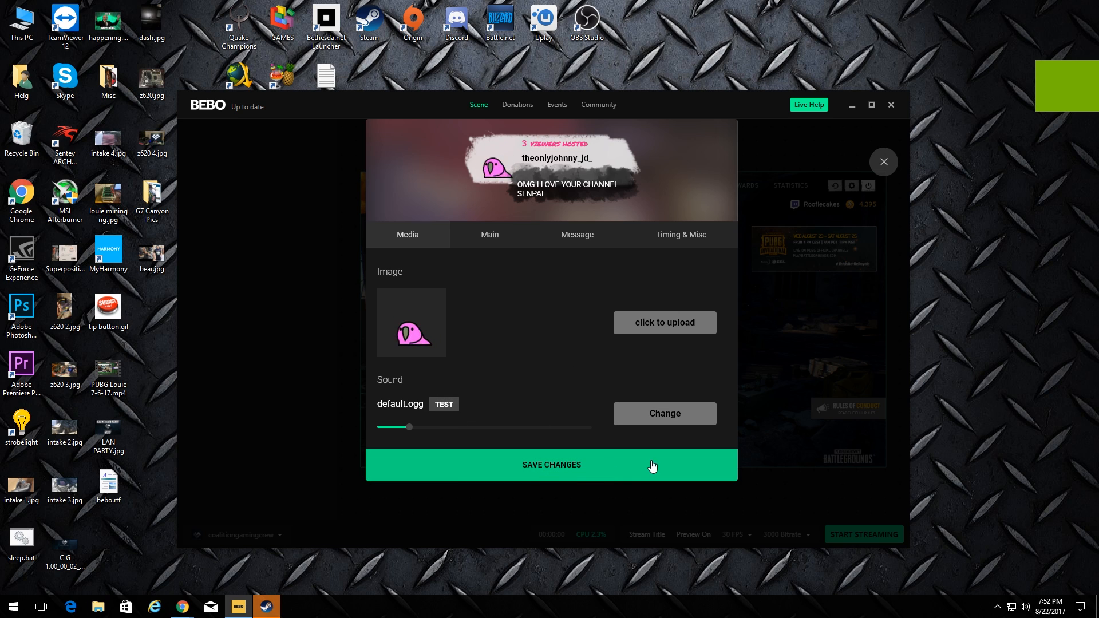
pyautogui.click(583, 465)
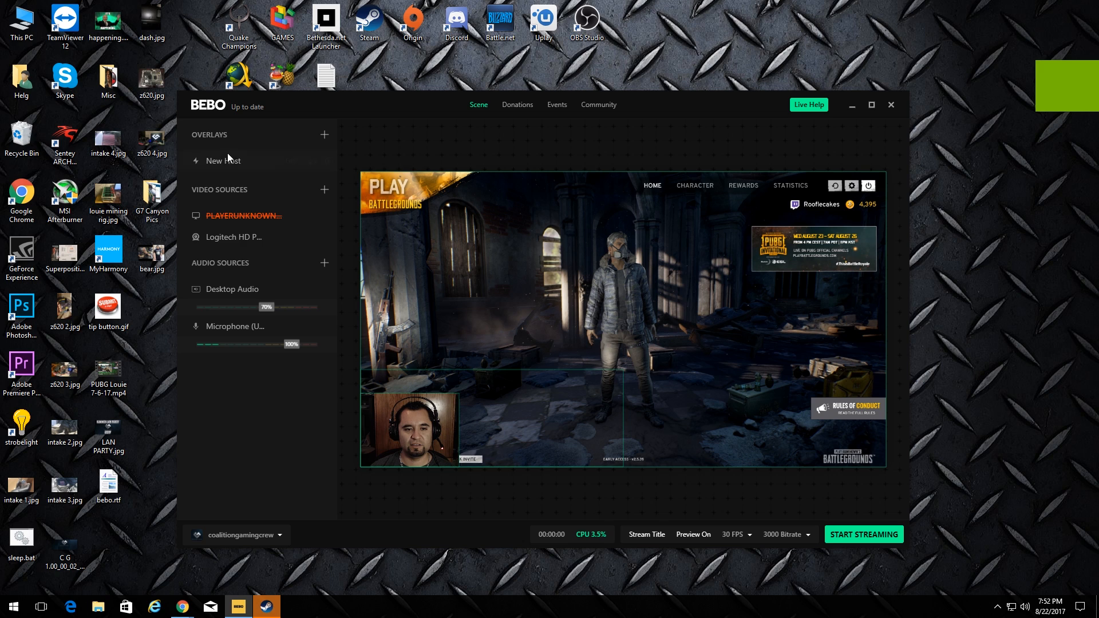
# Move the New Host alert to the centre of the game preview and play a test alert
pyautogui.moveTo(421, 388); pyautogui.dragTo(454, 310)
pyautogui.moveTo(517, 353); pyautogui.dragTo(601, 321)
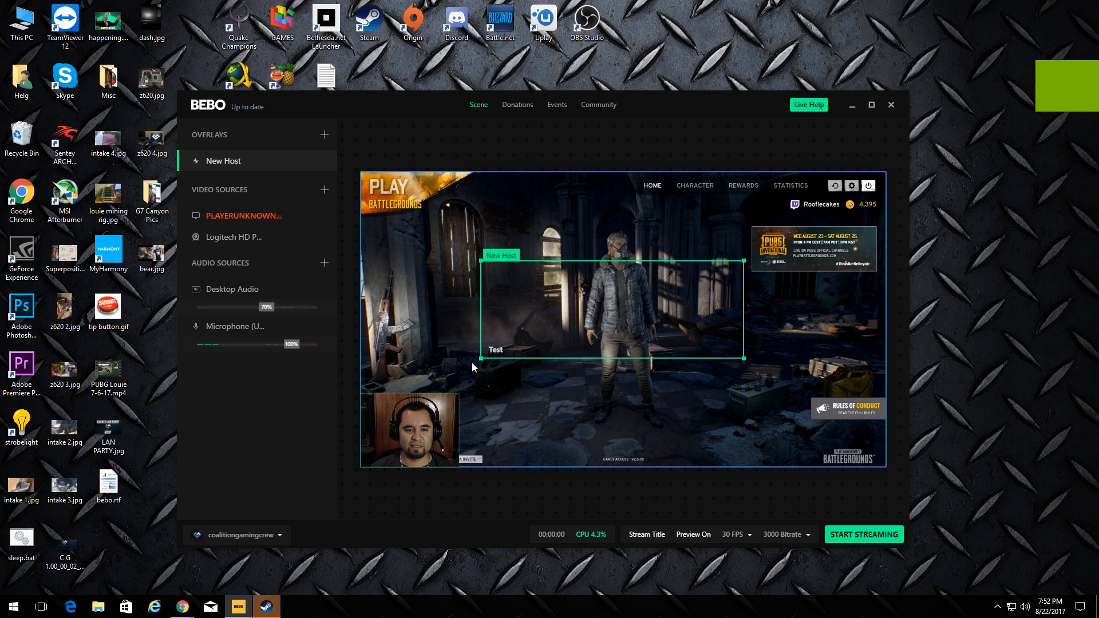
pyautogui.click(496, 353)
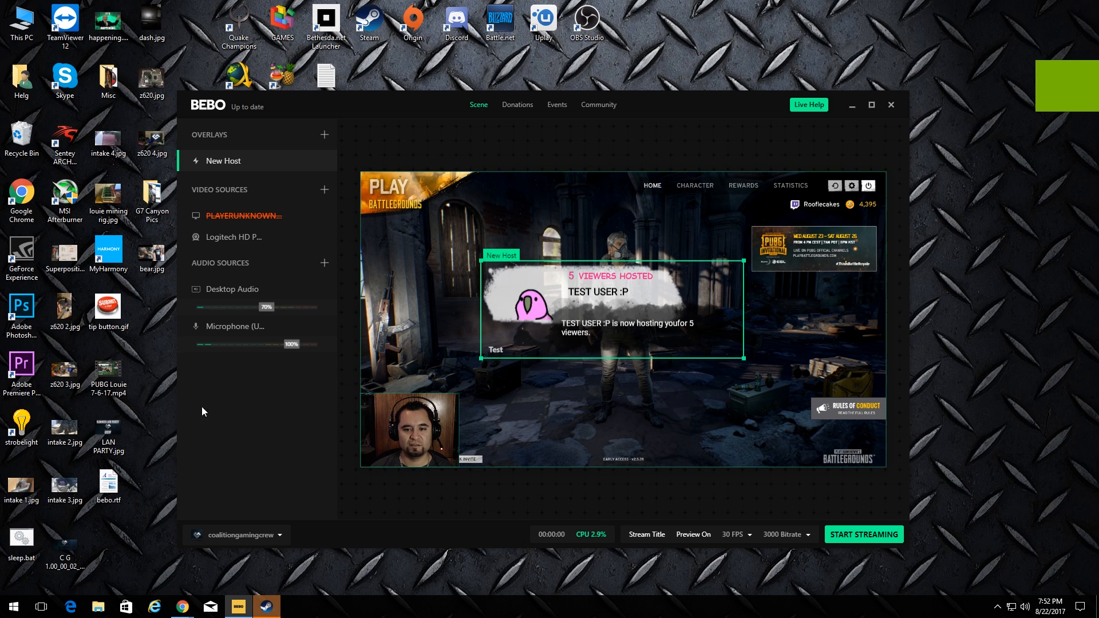
pyautogui.moveTo(608, 296); pyautogui.dragTo(656, 290)
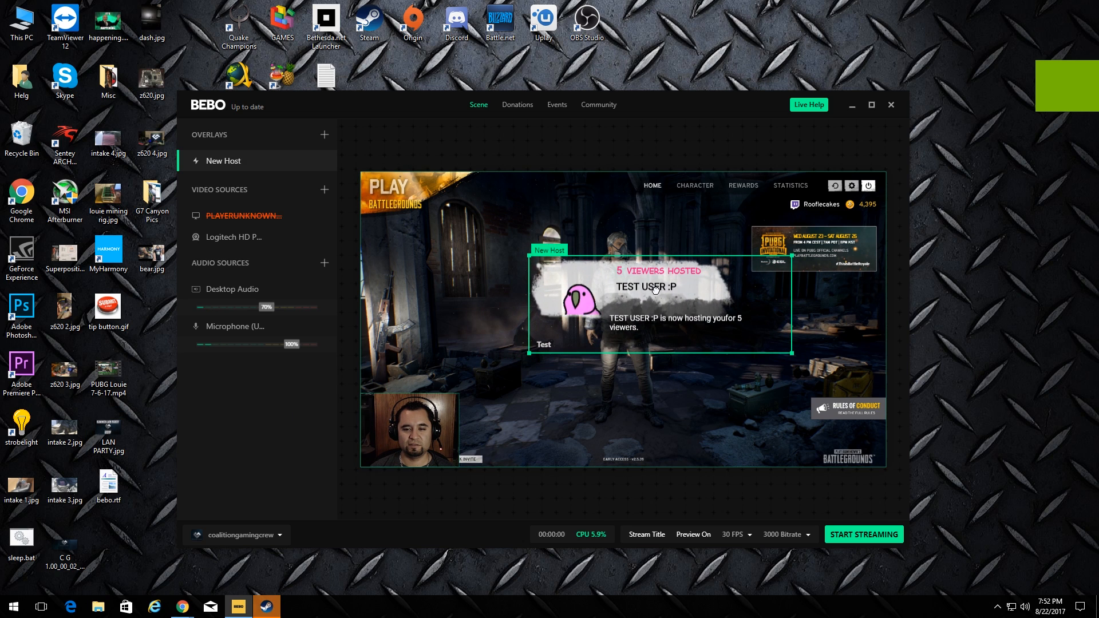
pyautogui.click(325, 135)
pyautogui.click(290, 217)
# Pick the stick-figure template for a New Donation alert
pyautogui.click(277, 262)
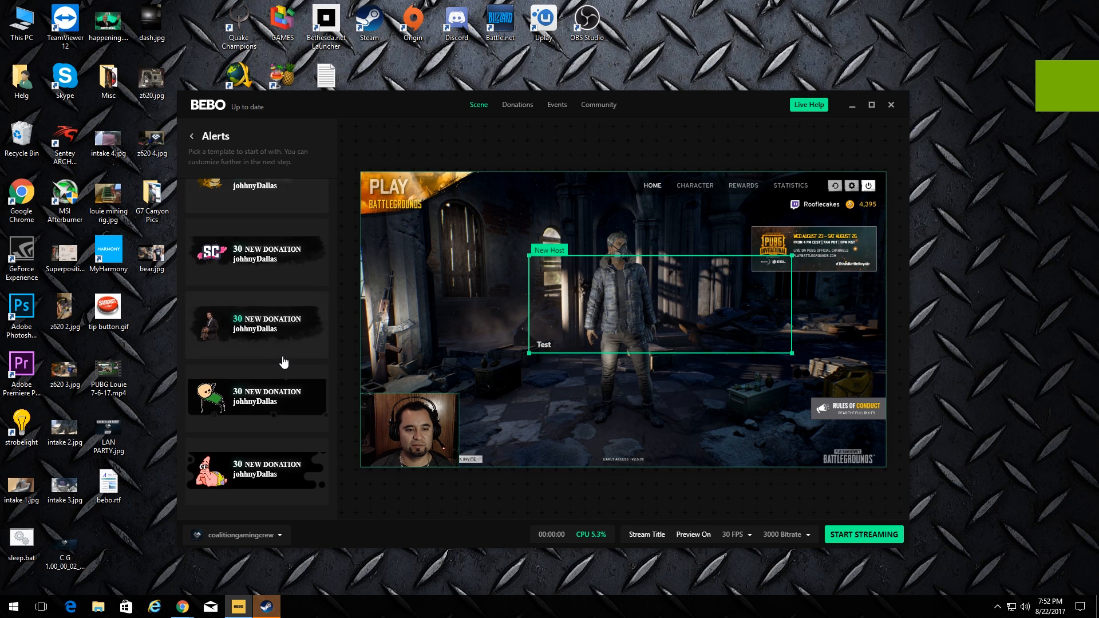
pyautogui.scroll(-5, 284, 361)
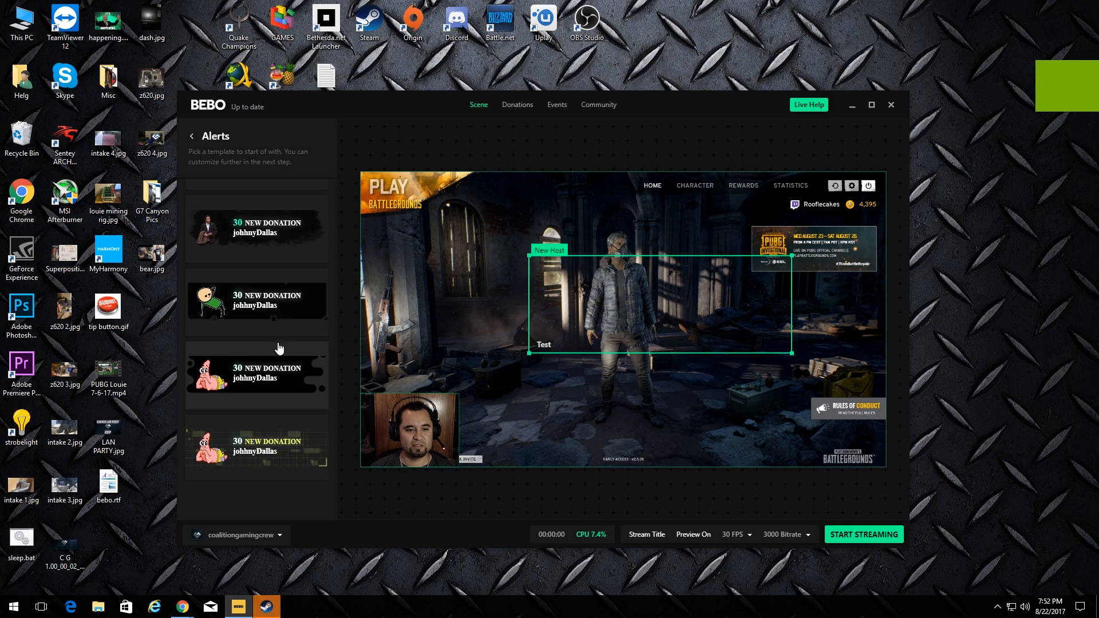
pyautogui.scroll(2, 280, 350)
pyautogui.click(234, 401)
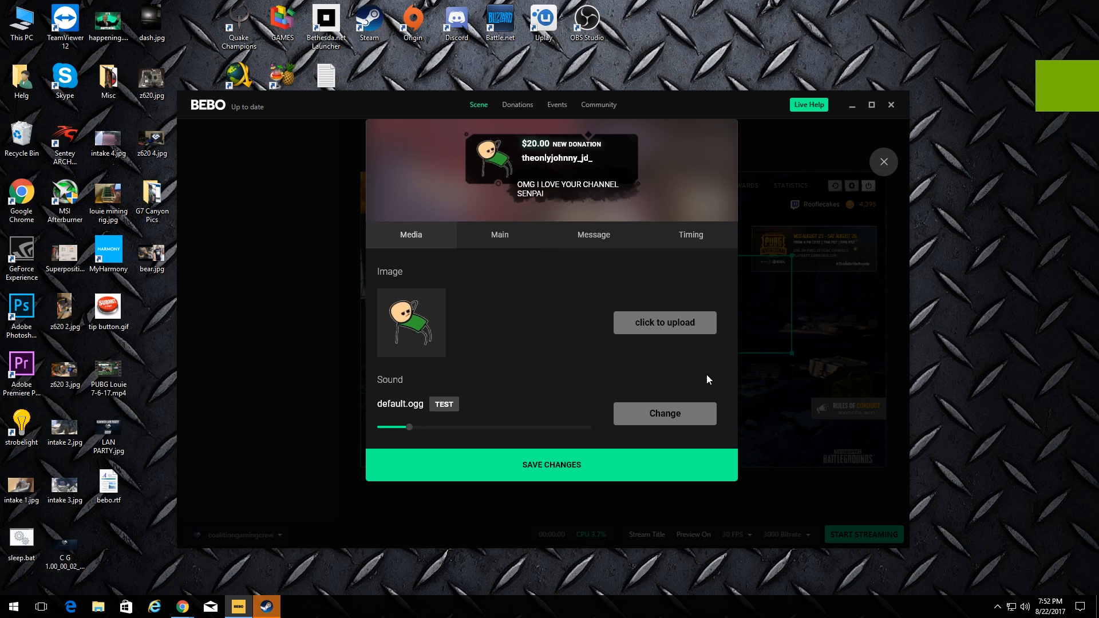
# Review the alert's Timing, Message and Main settings, keep the default.ogg sound, and save it
pyautogui.click(691, 236)
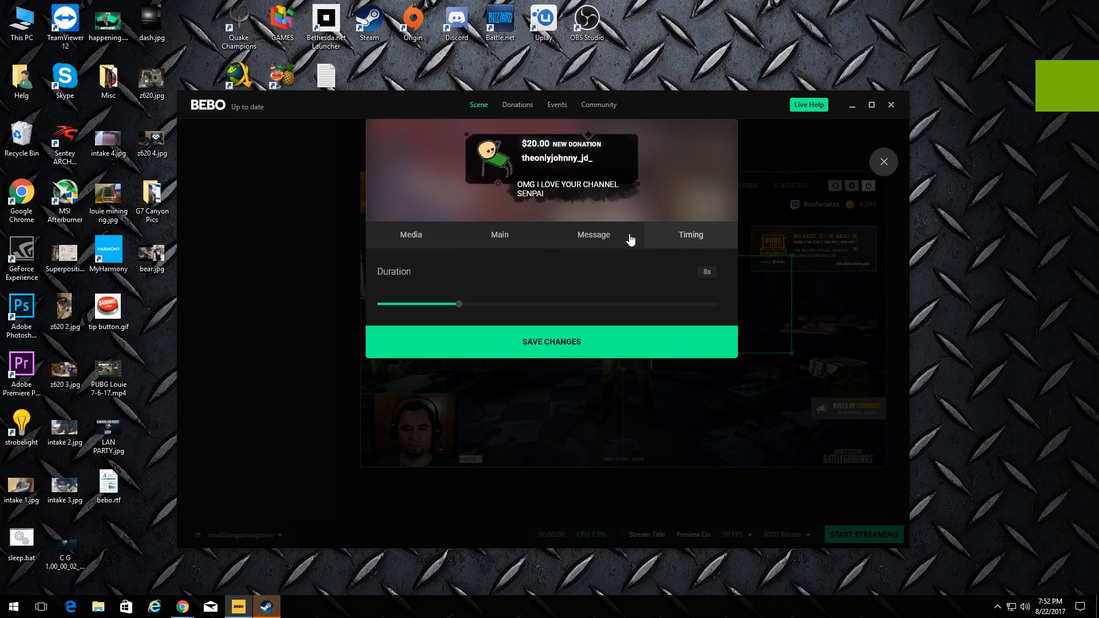
pyautogui.click(611, 245)
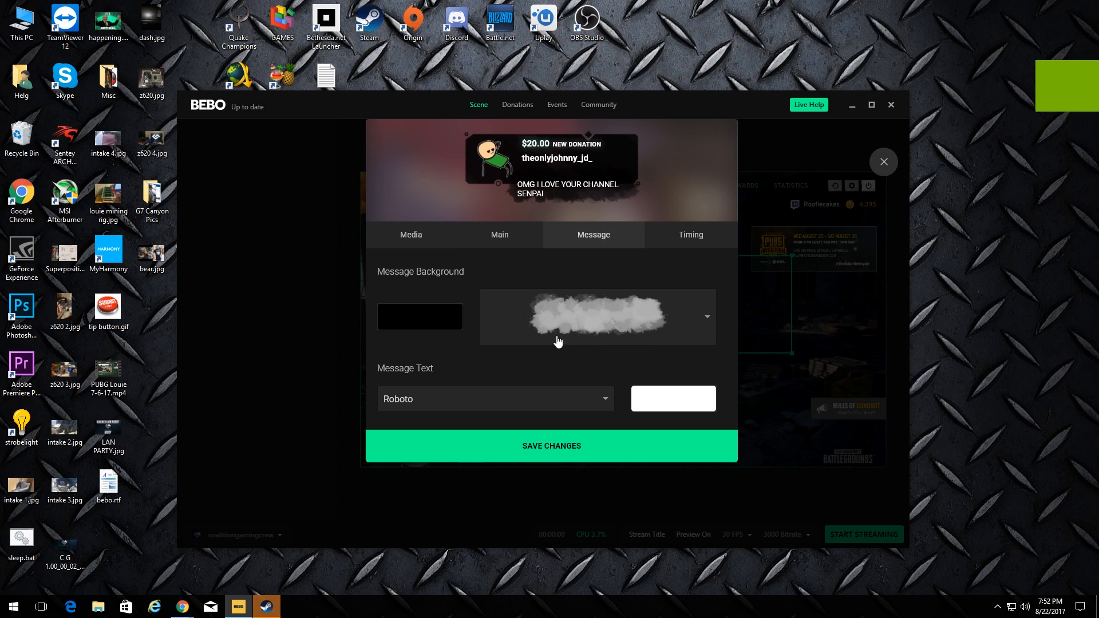
pyautogui.click(522, 242)
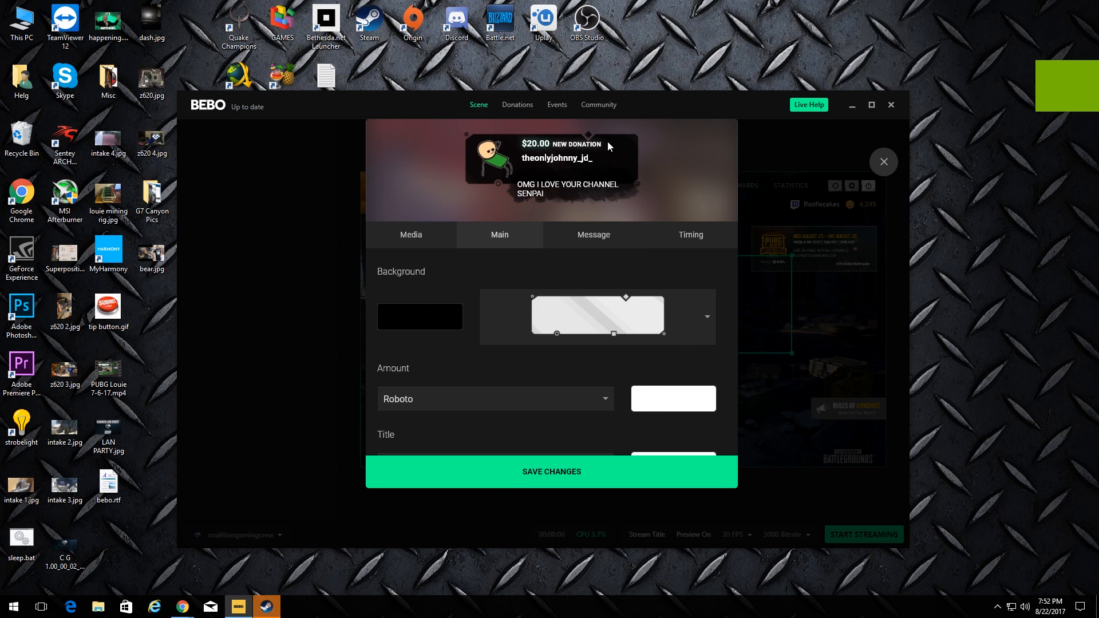
pyautogui.click(447, 241)
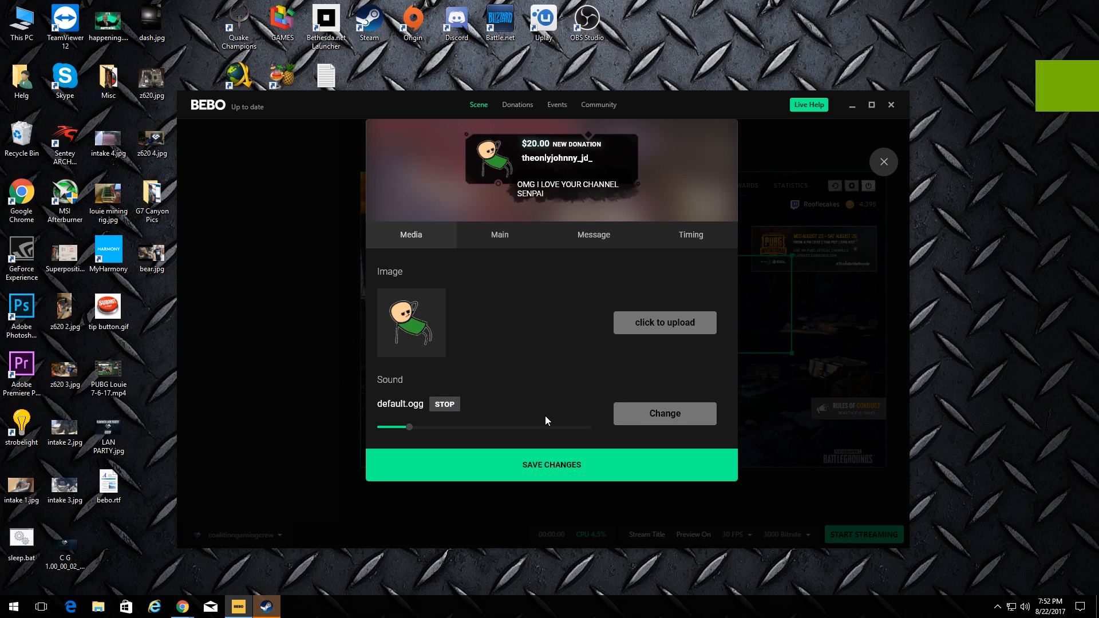
pyautogui.click(667, 420)
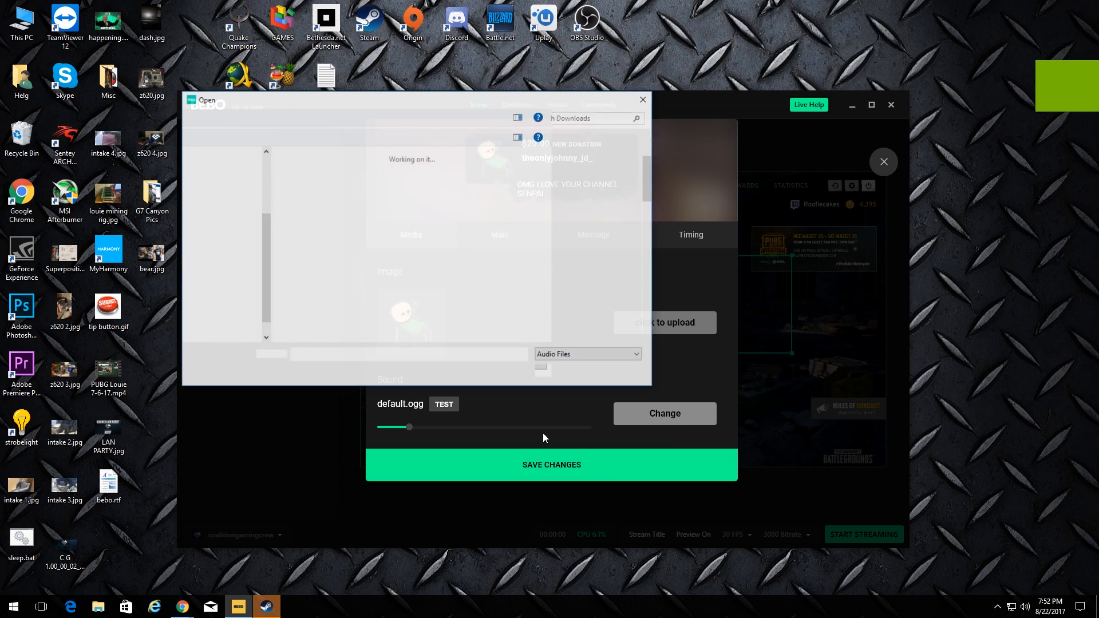
pyautogui.click(623, 373)
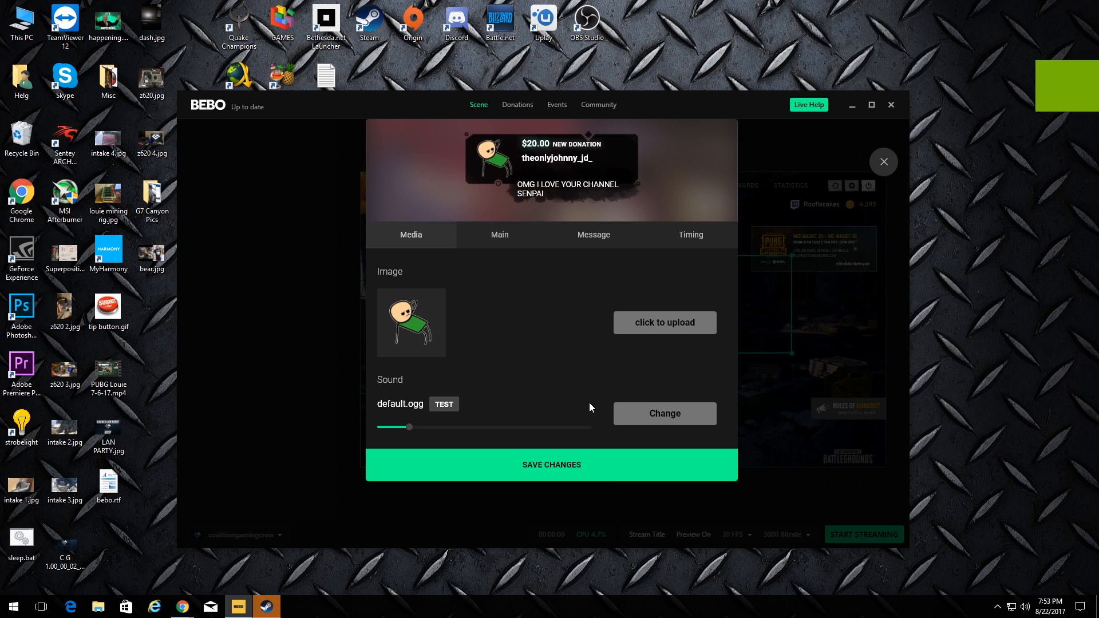
pyautogui.click(553, 469)
# Centre and test the New Donation alert, then add a frog New Follower alert placed up-right above it
pyautogui.moveTo(505, 422); pyautogui.dragTo(671, 312)
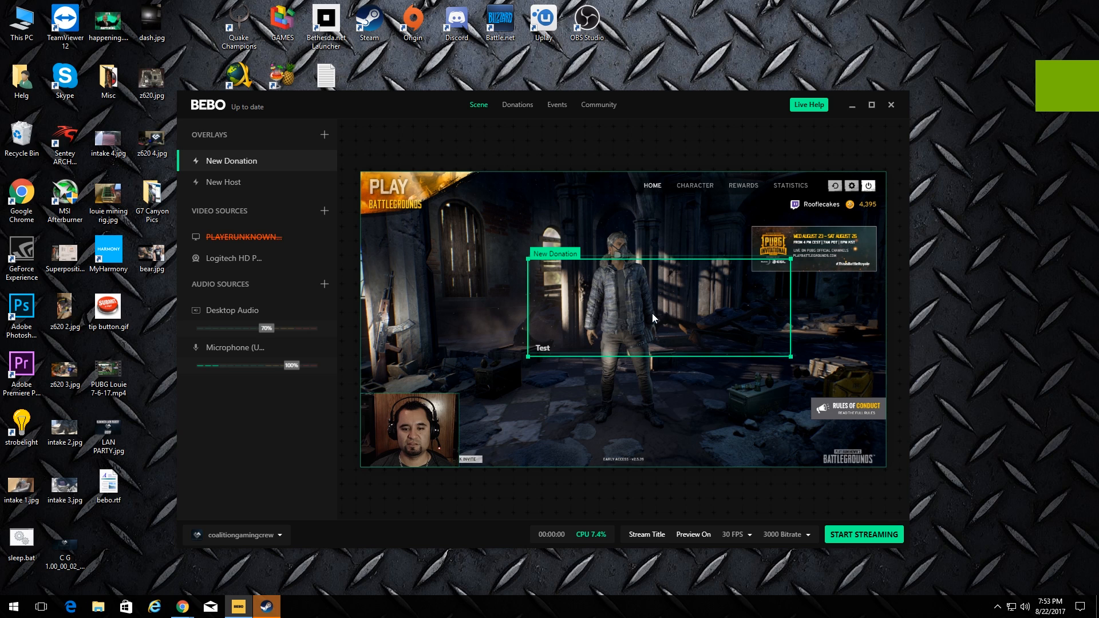
pyautogui.click(543, 348)
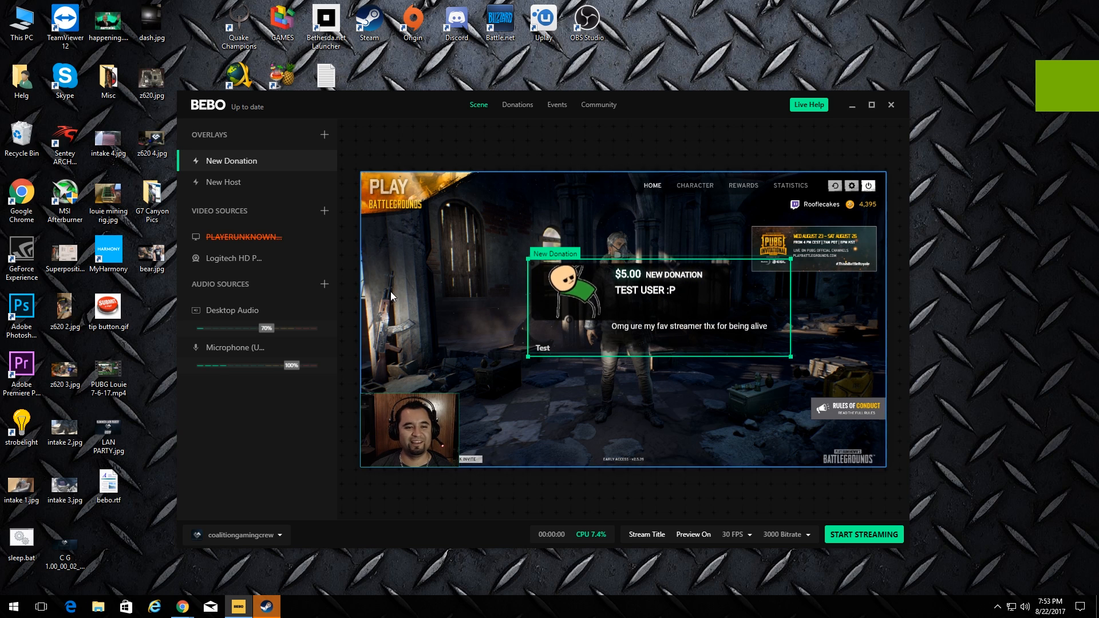
pyautogui.click(324, 134)
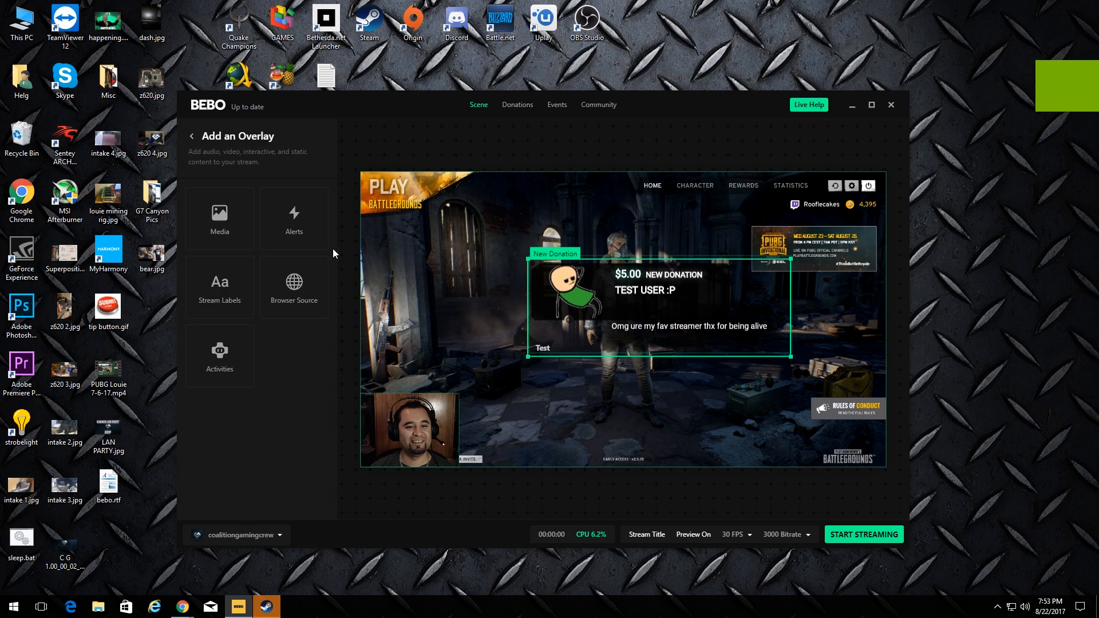
pyautogui.click(296, 231)
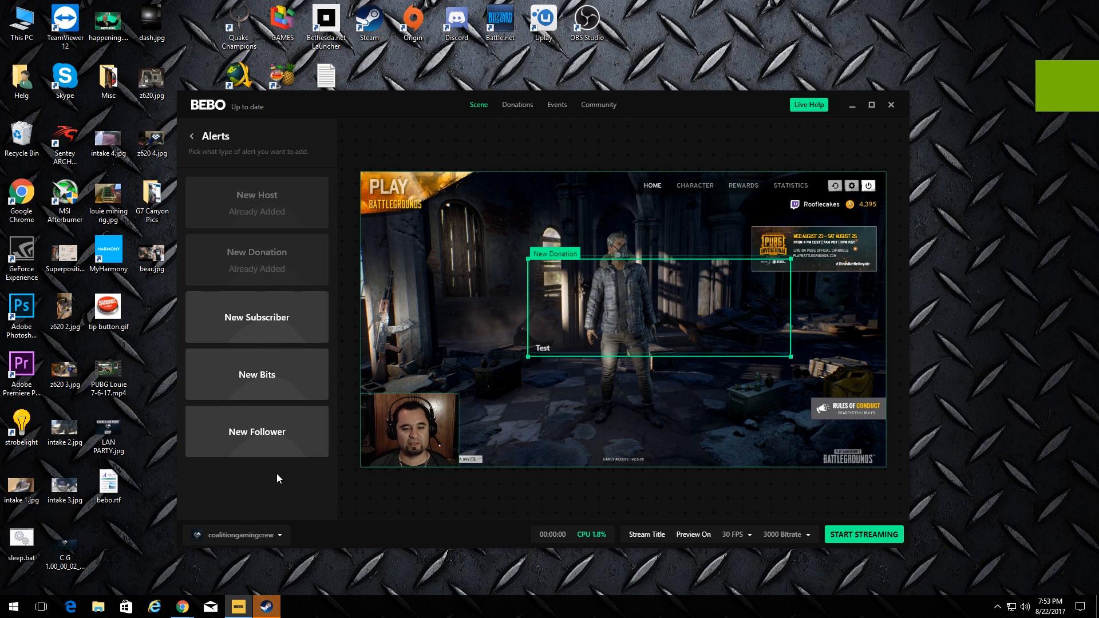
pyautogui.click(259, 436)
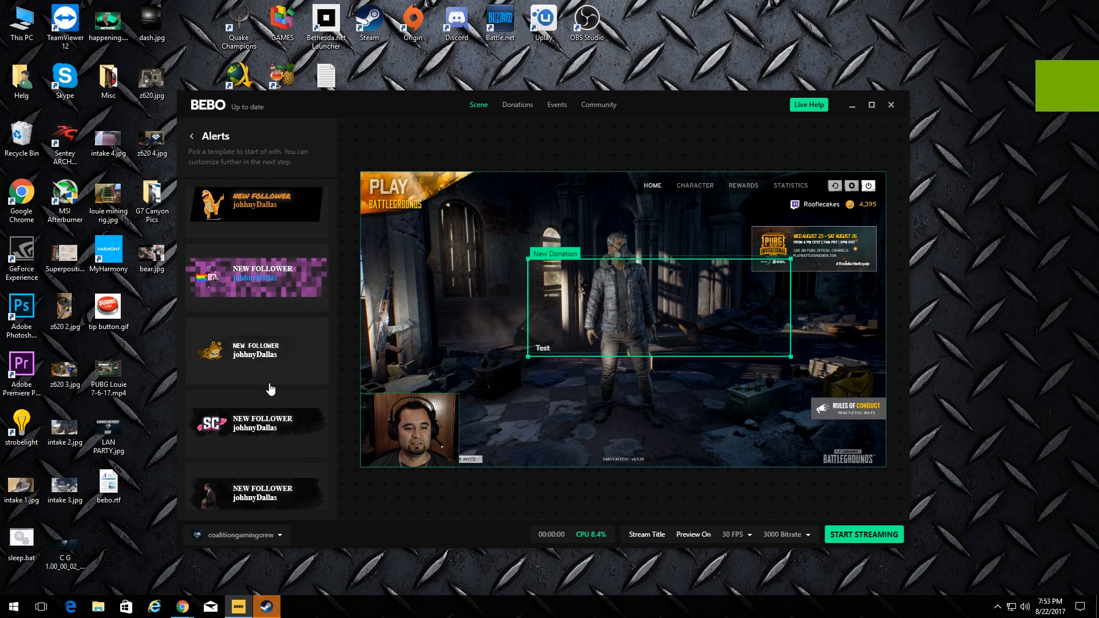
pyautogui.scroll(-2, 277, 379)
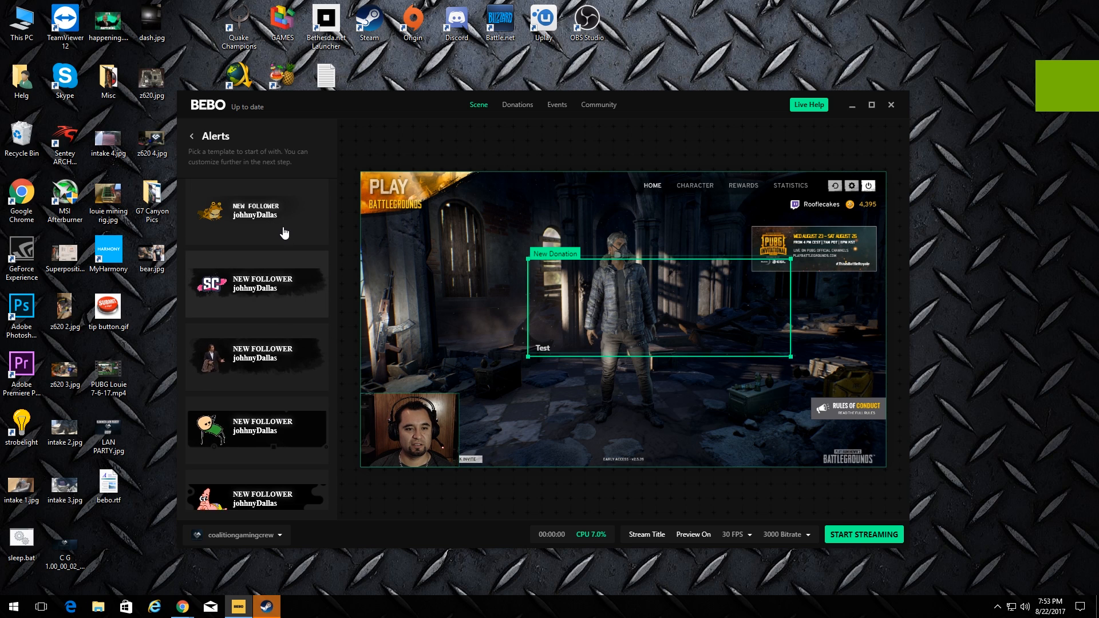
pyautogui.click(284, 233)
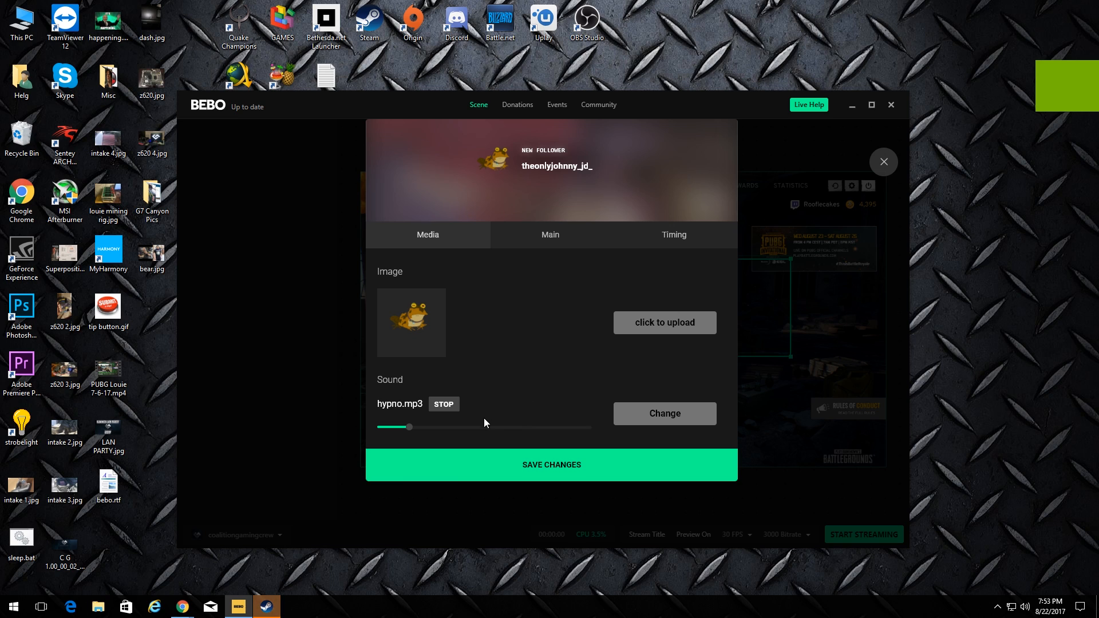
pyautogui.click(569, 456)
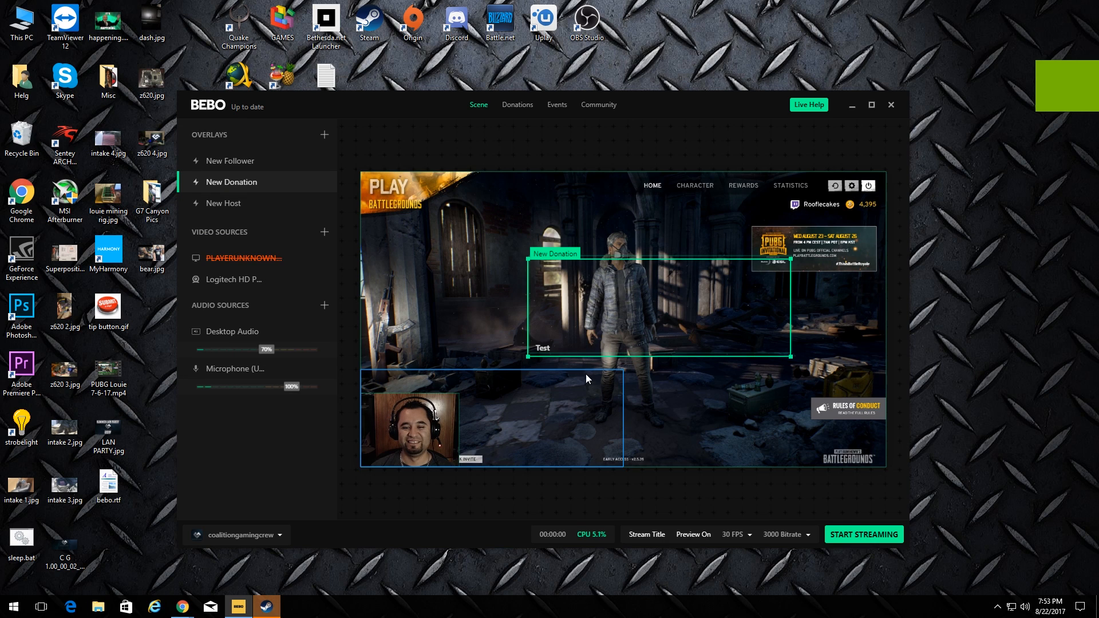
pyautogui.moveTo(492, 437); pyautogui.dragTo(655, 324)
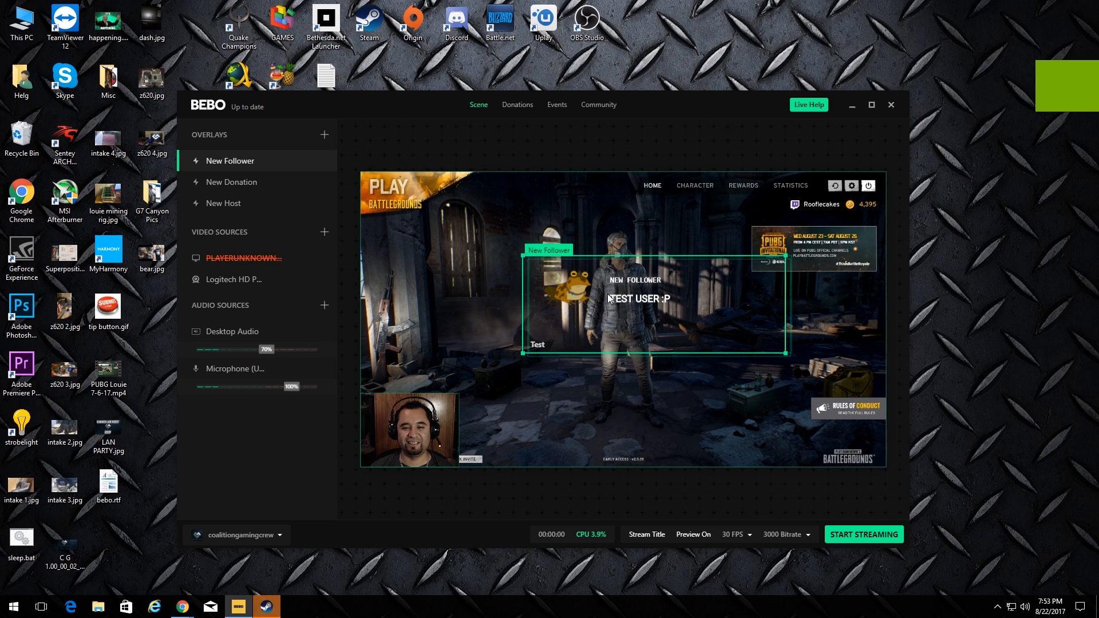
pyautogui.moveTo(606, 313); pyautogui.dragTo(652, 282)
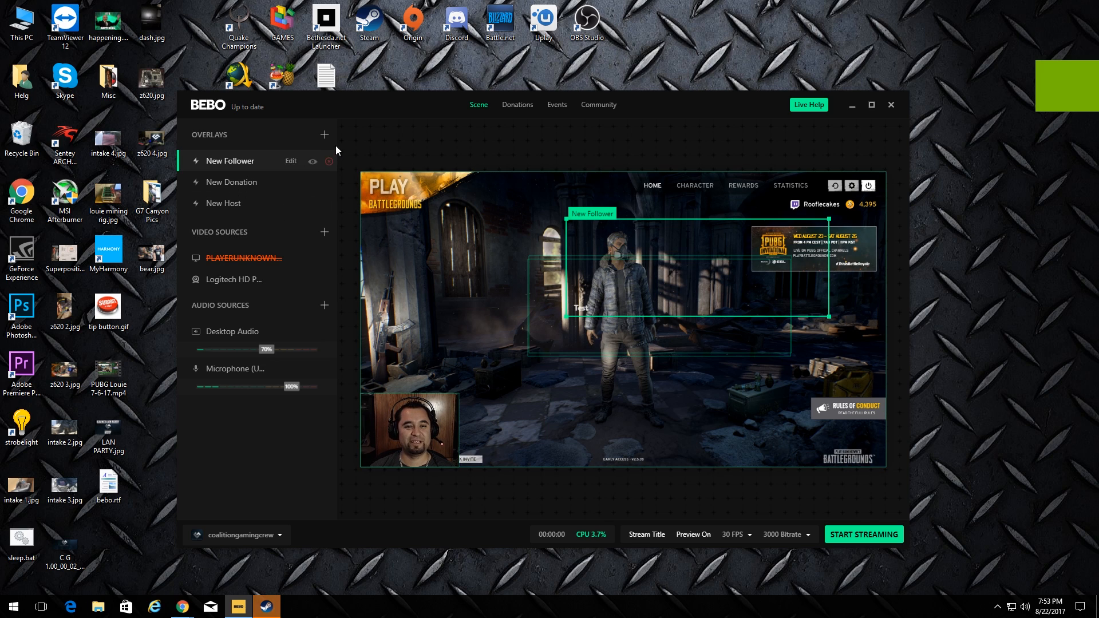
pyautogui.click(324, 135)
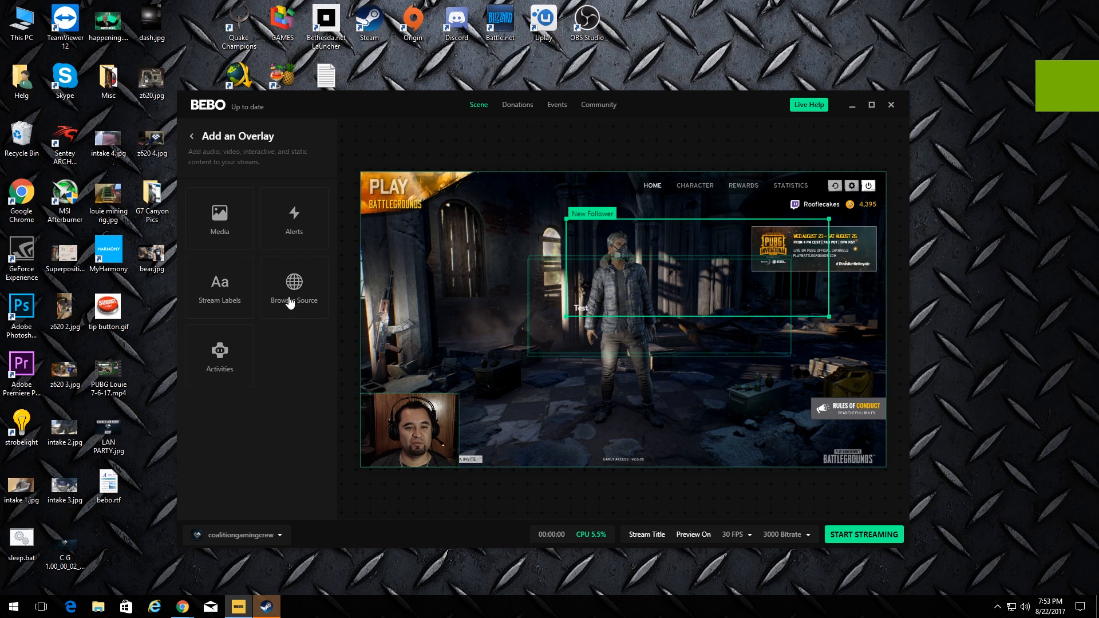
pyautogui.click(297, 288)
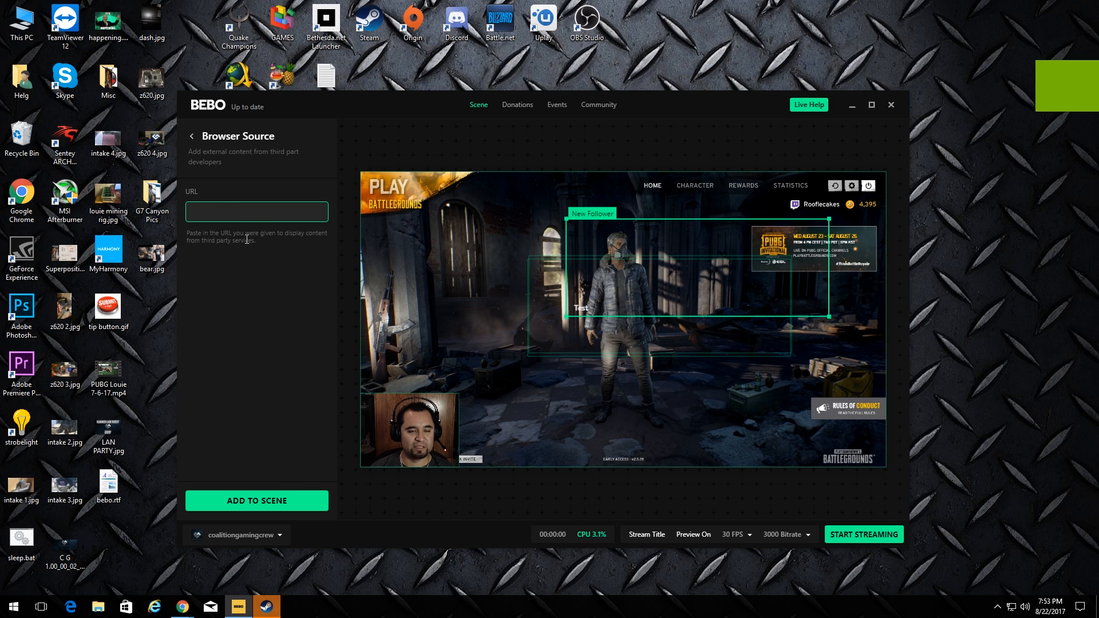
pyautogui.click(193, 139)
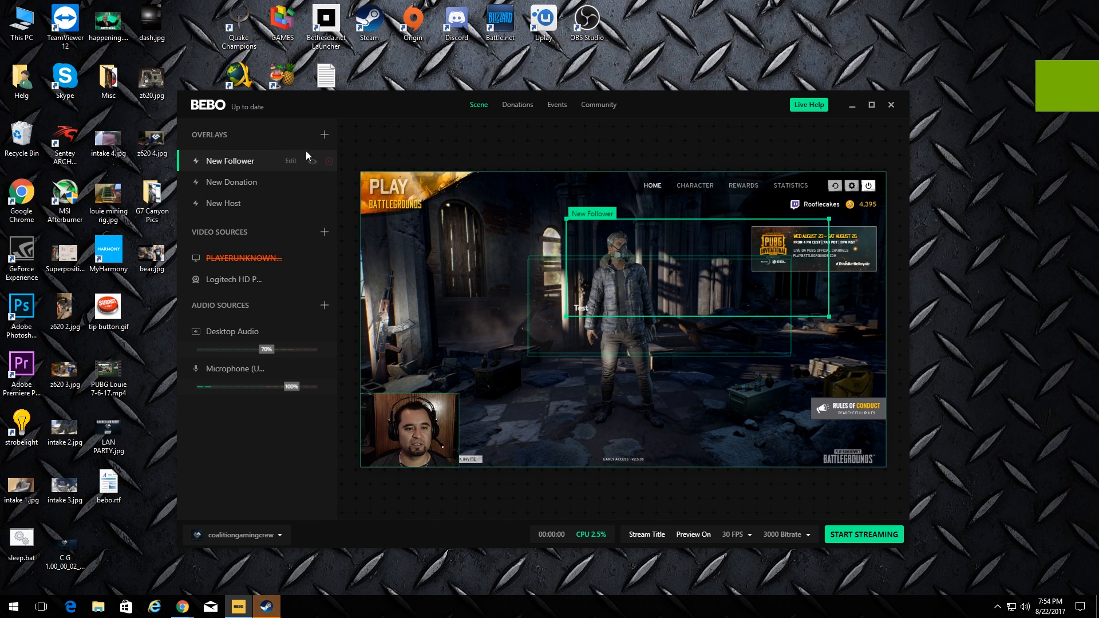
pyautogui.click(323, 135)
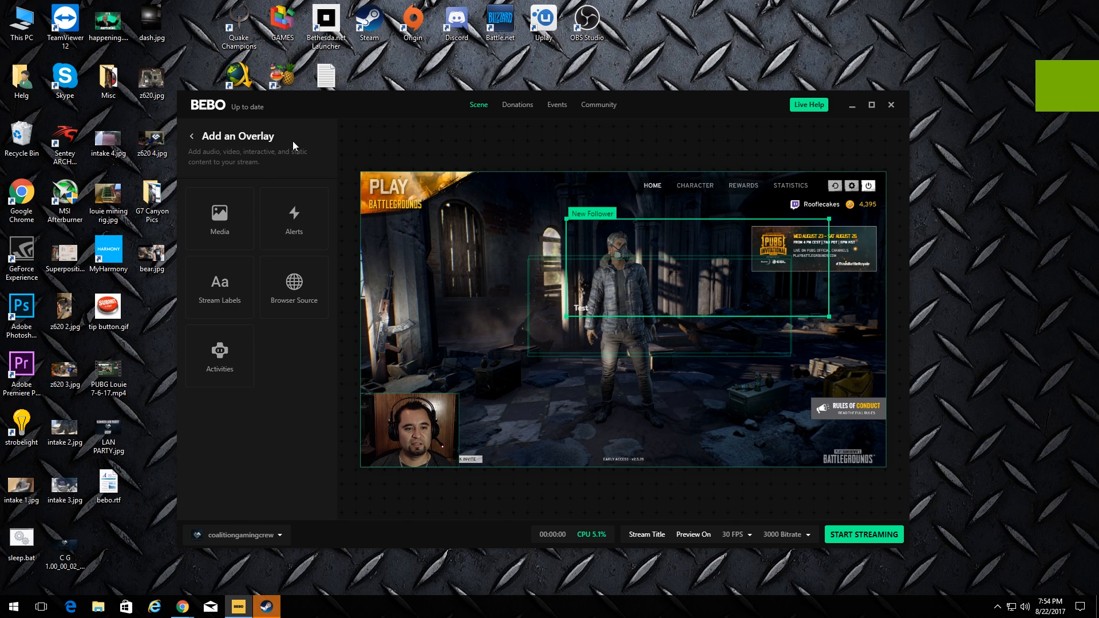
pyautogui.click(222, 215)
pyautogui.scroll(-4, 277, 359)
pyautogui.scroll(4, 279, 432)
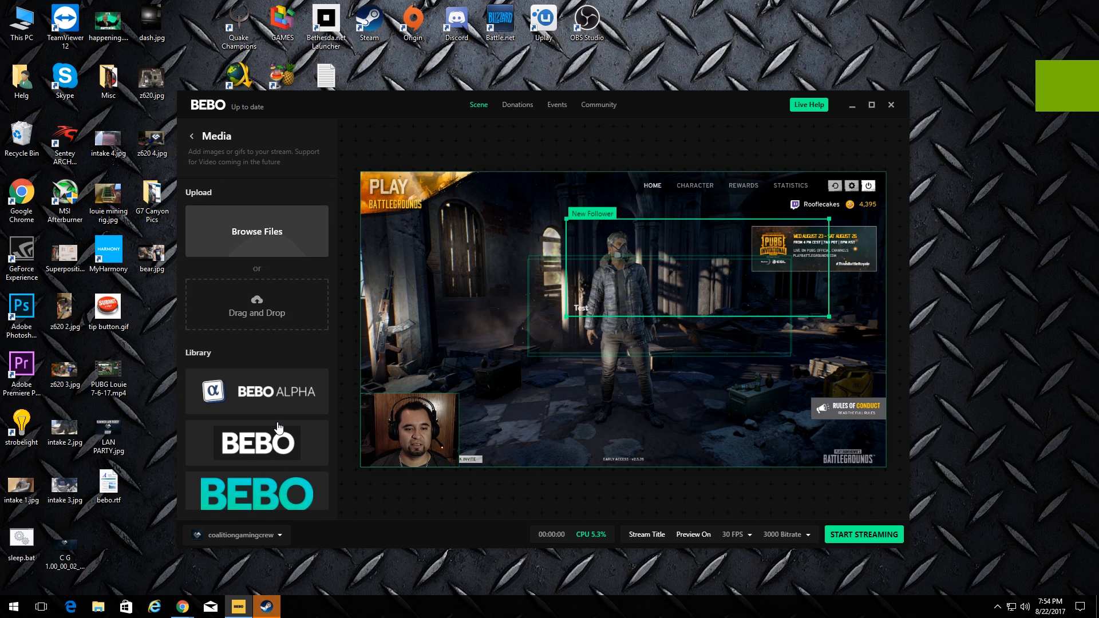
pyautogui.click(198, 140)
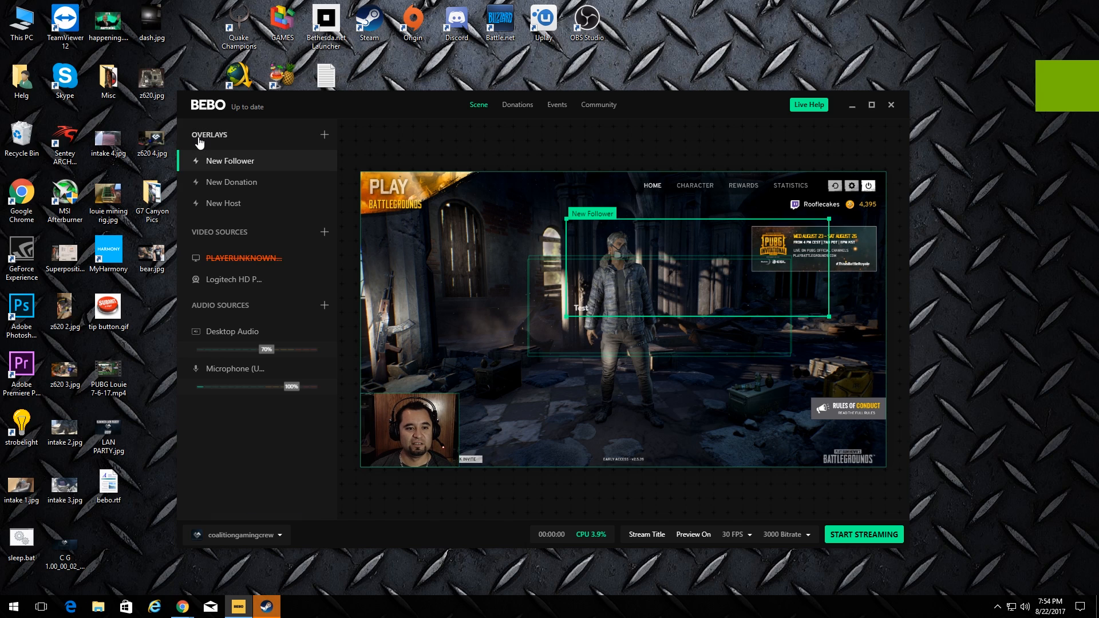
# Add the image 'stream overlay helg 2.png' to the scene as a media overlay
pyautogui.click(324, 136)
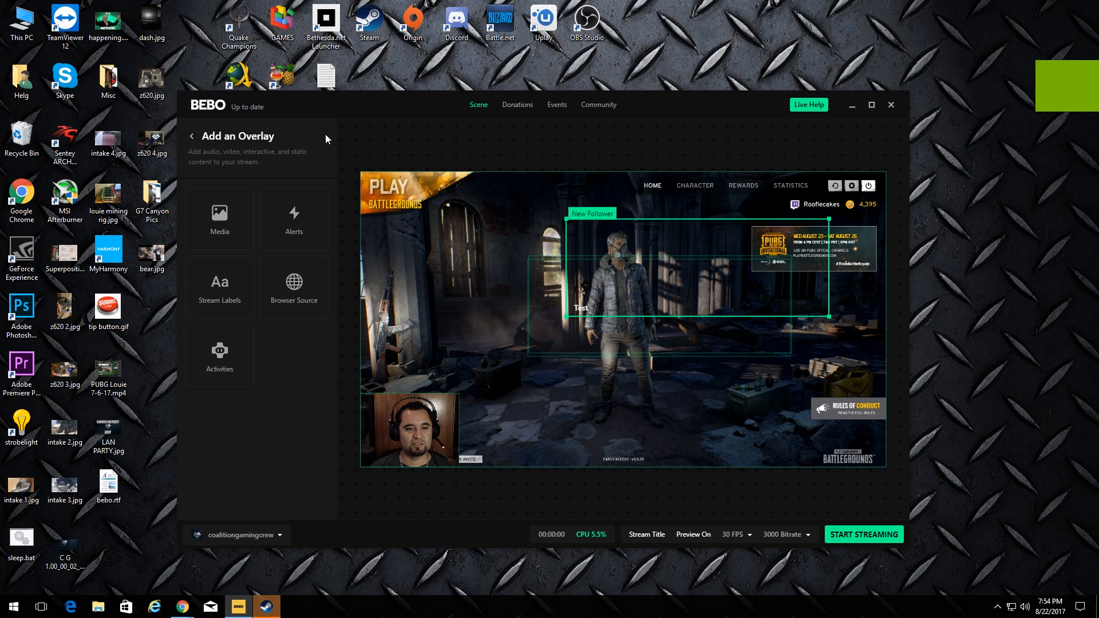
pyautogui.click(222, 220)
pyautogui.click(279, 240)
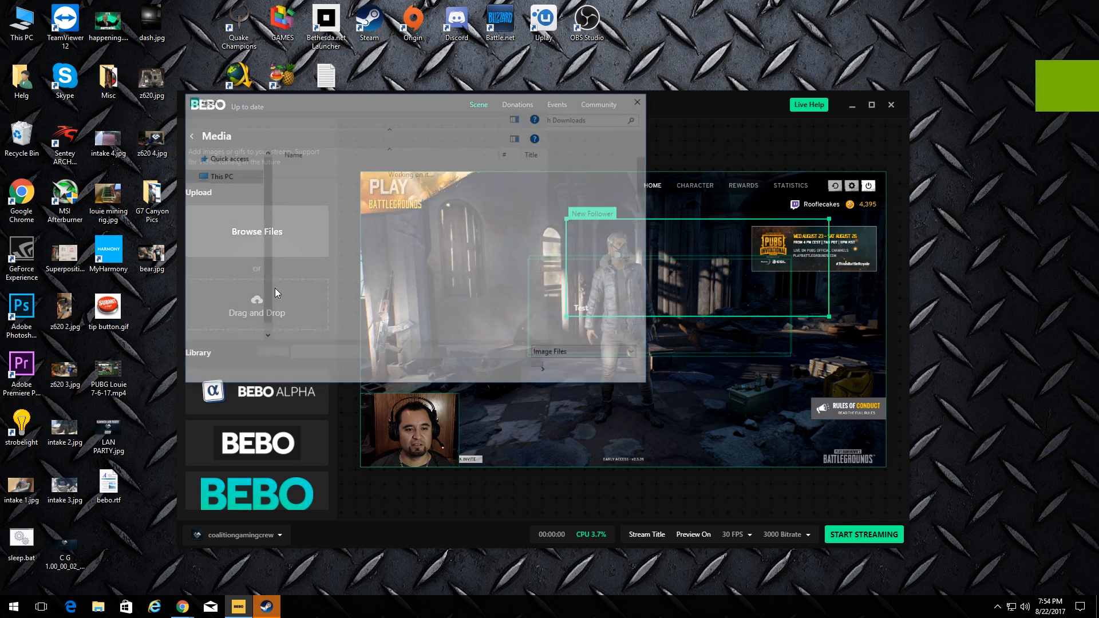
pyautogui.scroll(-5, 458, 258)
pyautogui.click(309, 306)
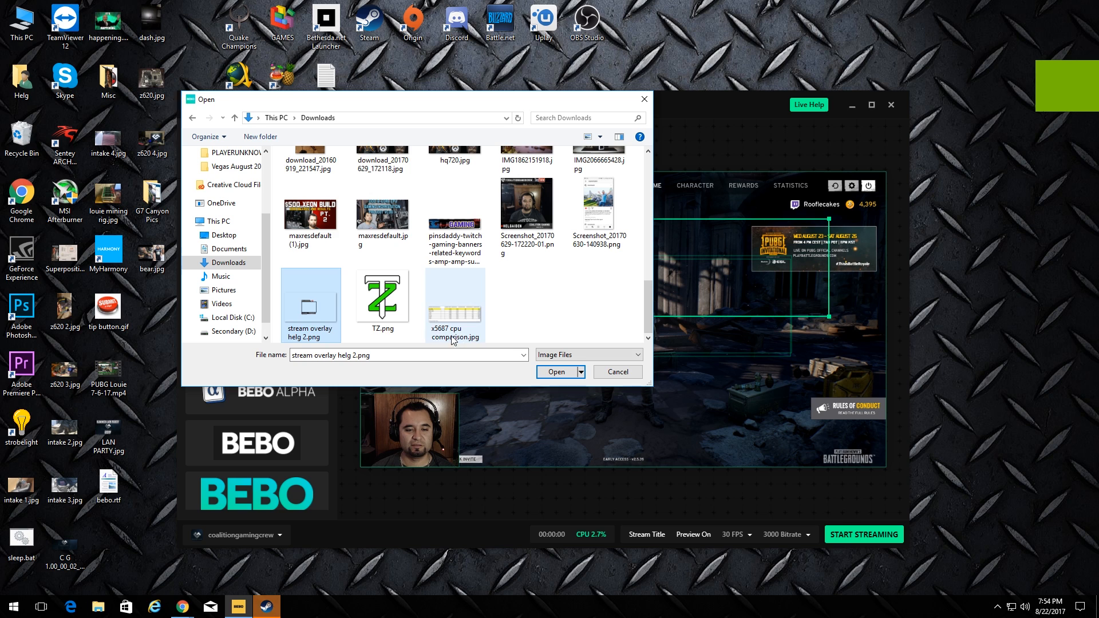
pyautogui.doubleClick(304, 308)
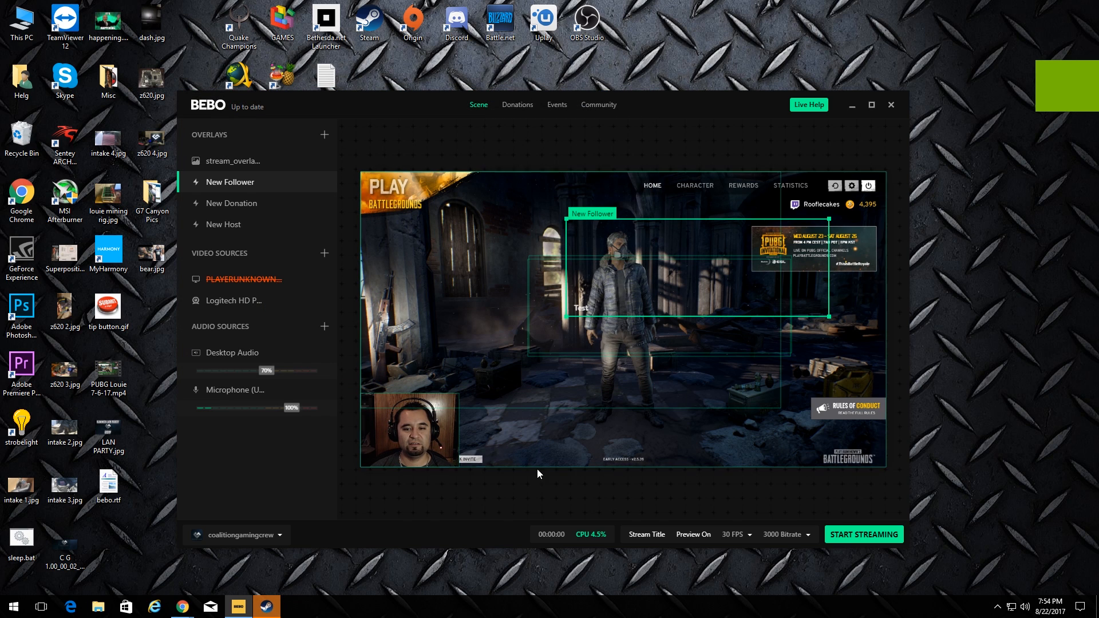
# Resize and move the overlay image to frame the webcam feed in the bottom-left
pyautogui.moveTo(518, 267); pyautogui.dragTo(390, 360)
pyautogui.moveTo(664, 281); pyautogui.dragTo(648, 290)
pyautogui.moveTo(537, 353); pyautogui.dragTo(550, 246)
pyautogui.moveTo(410, 440)
pyautogui.mouseDown()
pyautogui.moveTo(515, 415)
pyautogui.moveTo(680, 405)
pyautogui.moveTo(525, 266)
pyautogui.moveTo(517, 380)
pyautogui.moveTo(392, 441)
pyautogui.mouseUp()
pyautogui.moveTo(478, 309); pyautogui.dragTo(450, 404)
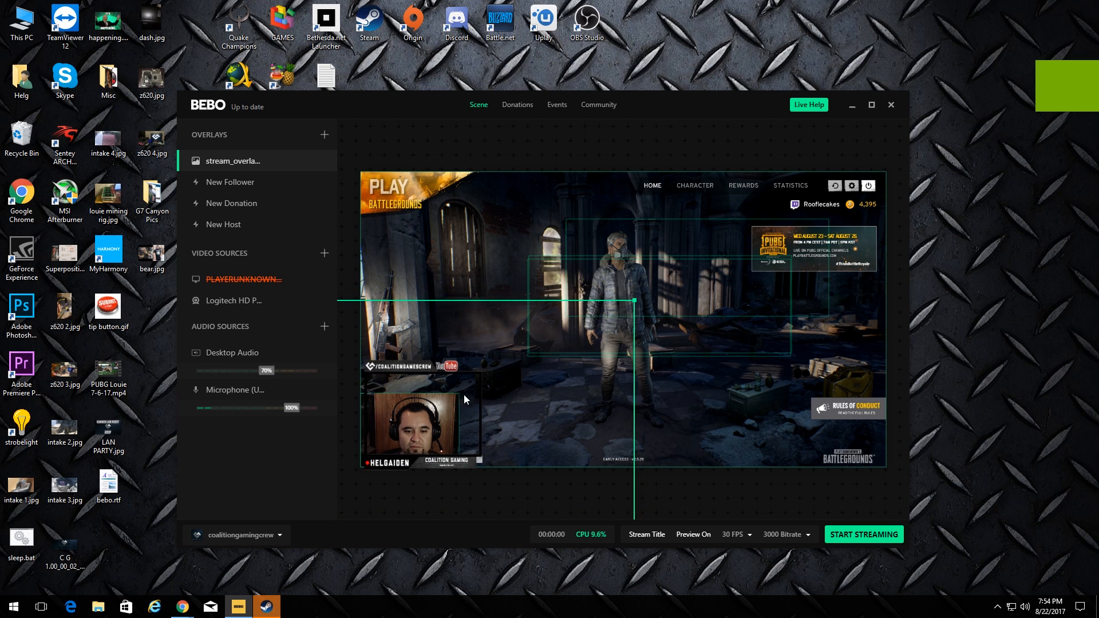
pyautogui.moveTo(634, 301); pyautogui.dragTo(582, 333)
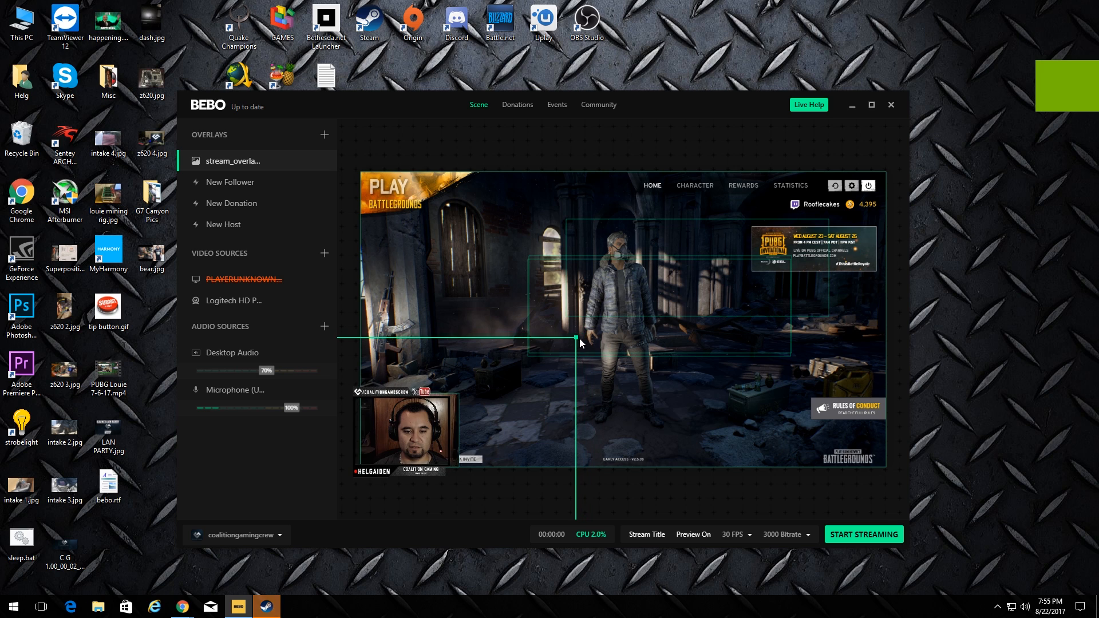
pyautogui.moveTo(438, 429); pyautogui.dragTo(627, 419)
pyautogui.moveTo(421, 439); pyautogui.dragTo(421, 421)
pyautogui.moveTo(589, 415); pyautogui.dragTo(422, 407)
pyautogui.moveTo(580, 318); pyautogui.dragTo(585, 316)
pyautogui.moveTo(513, 357); pyautogui.dragTo(512, 360)
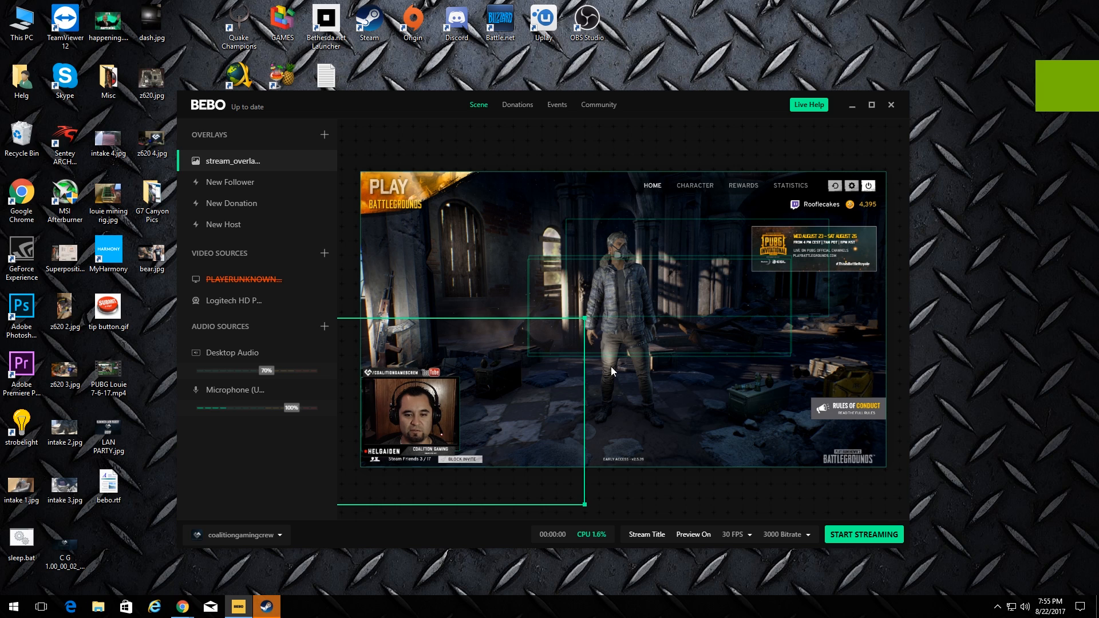
# Settle the frame's position and select the webcam and overlay boxes in the preview
pyautogui.click(610, 367)
pyautogui.click(708, 487)
pyautogui.click(424, 464)
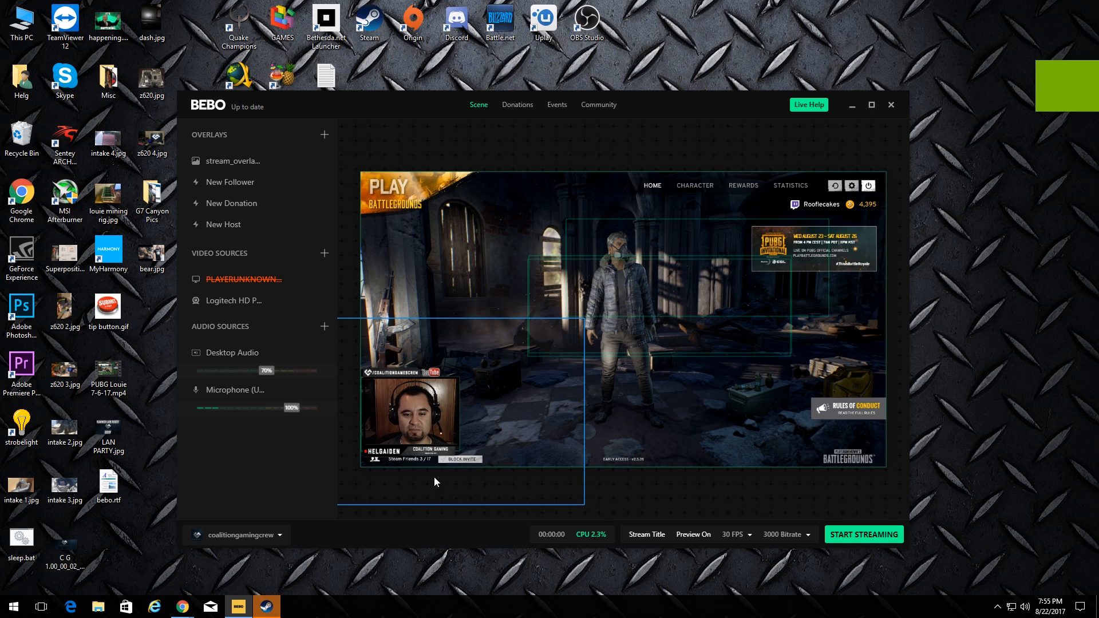
pyautogui.click(676, 322)
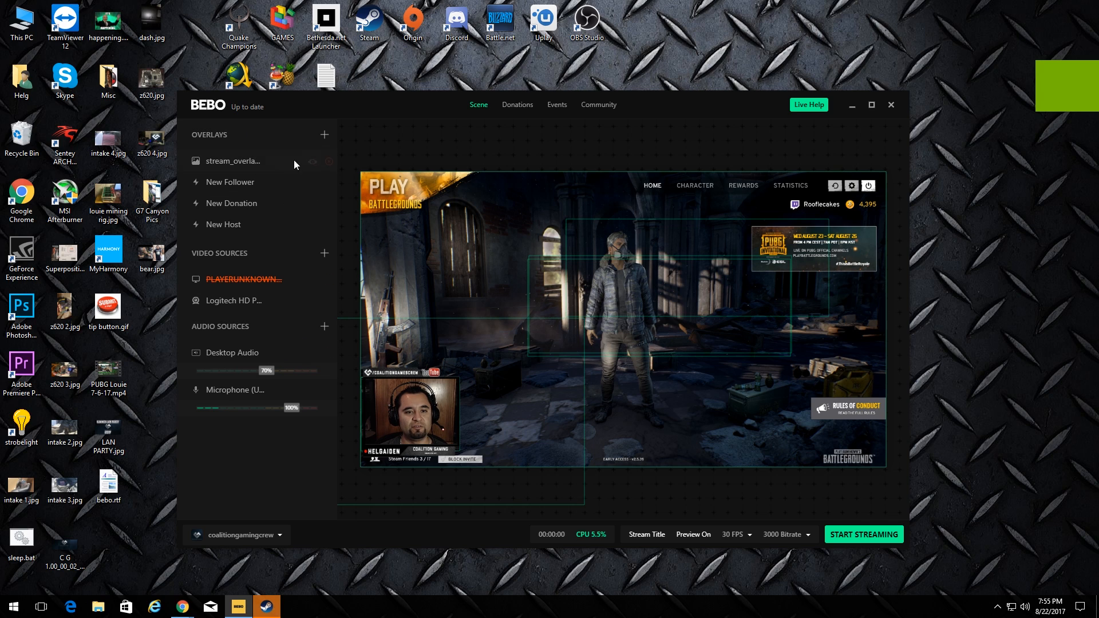
# Check the Activities overlay, which needs BeboBot activation, and return to the overlay choices
pyautogui.click(325, 134)
pyautogui.click(245, 380)
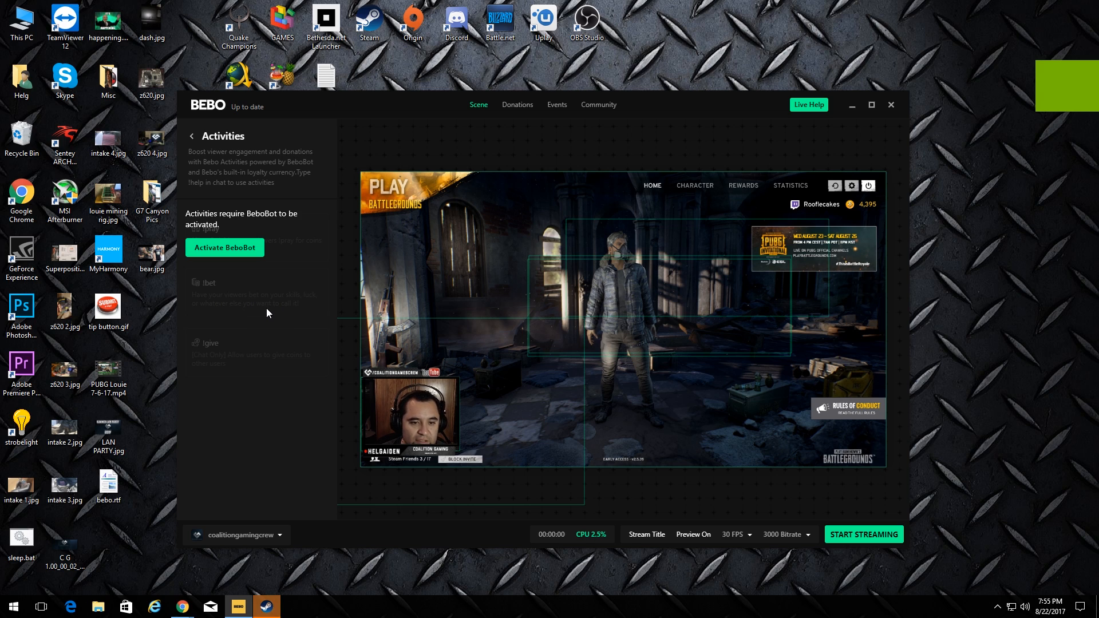
pyautogui.click(202, 137)
pyautogui.click(324, 133)
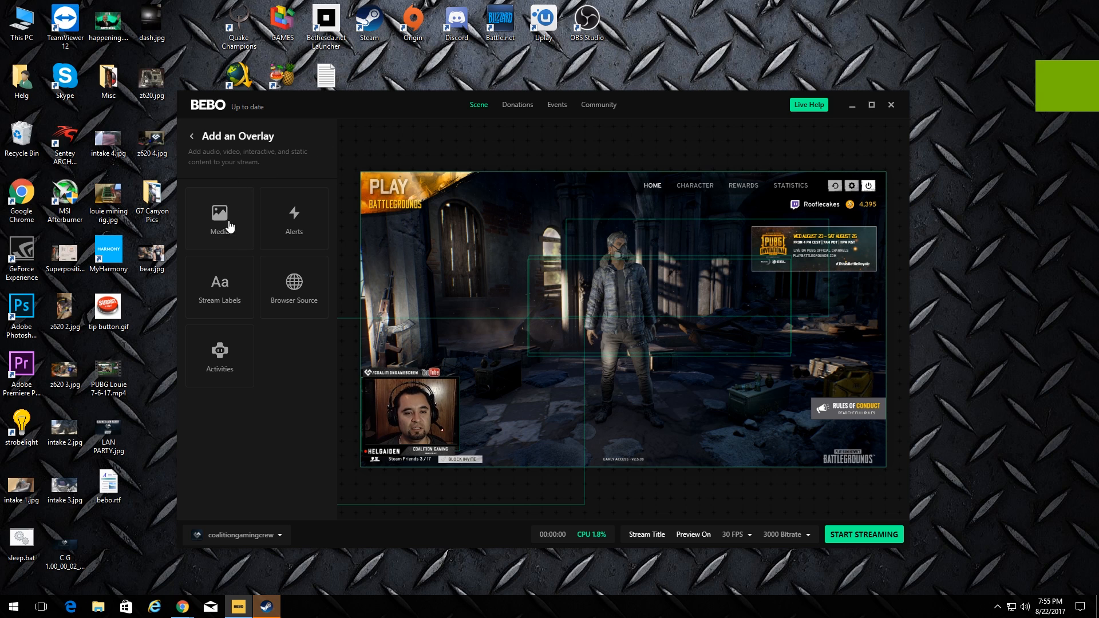
# Add a Latest Follower stream label and move it down to just above the webcam frame
pyautogui.click(226, 289)
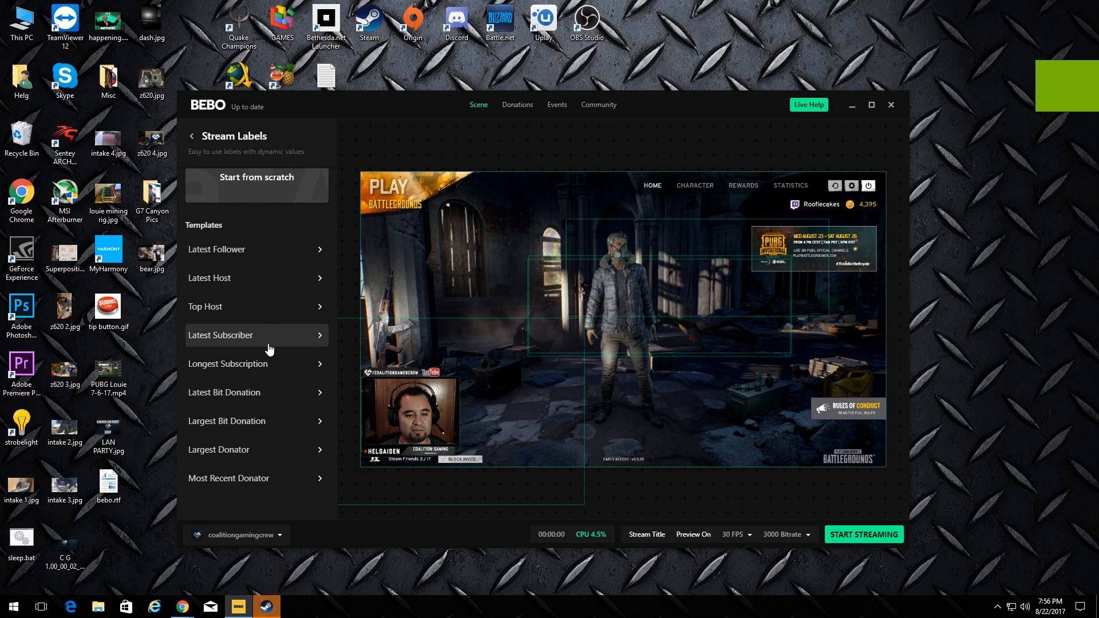
pyautogui.click(275, 280)
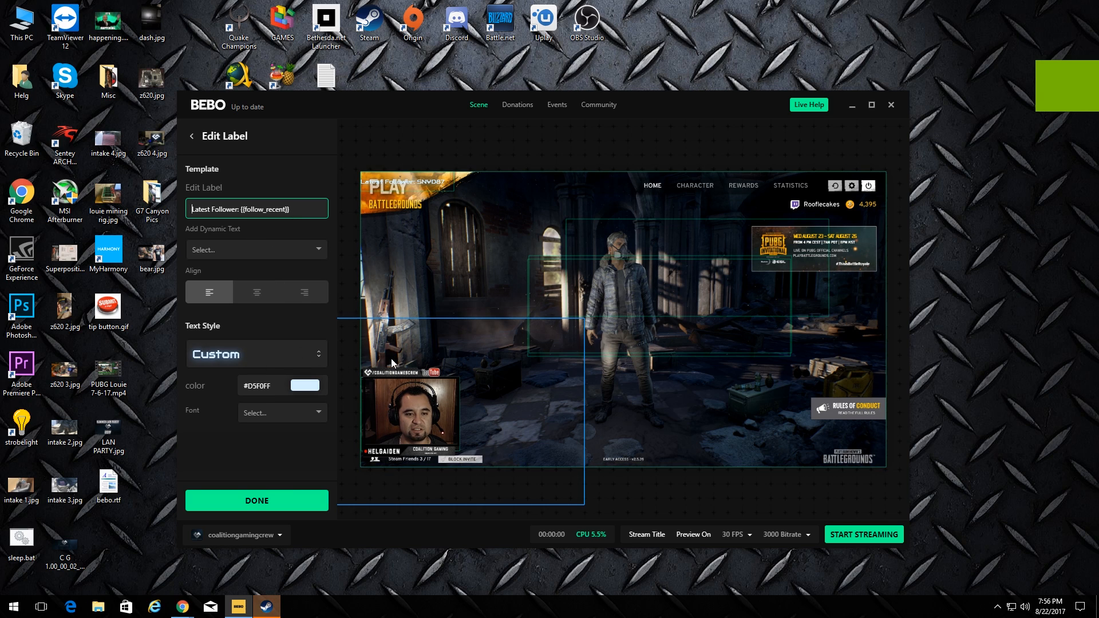
pyautogui.click(274, 501)
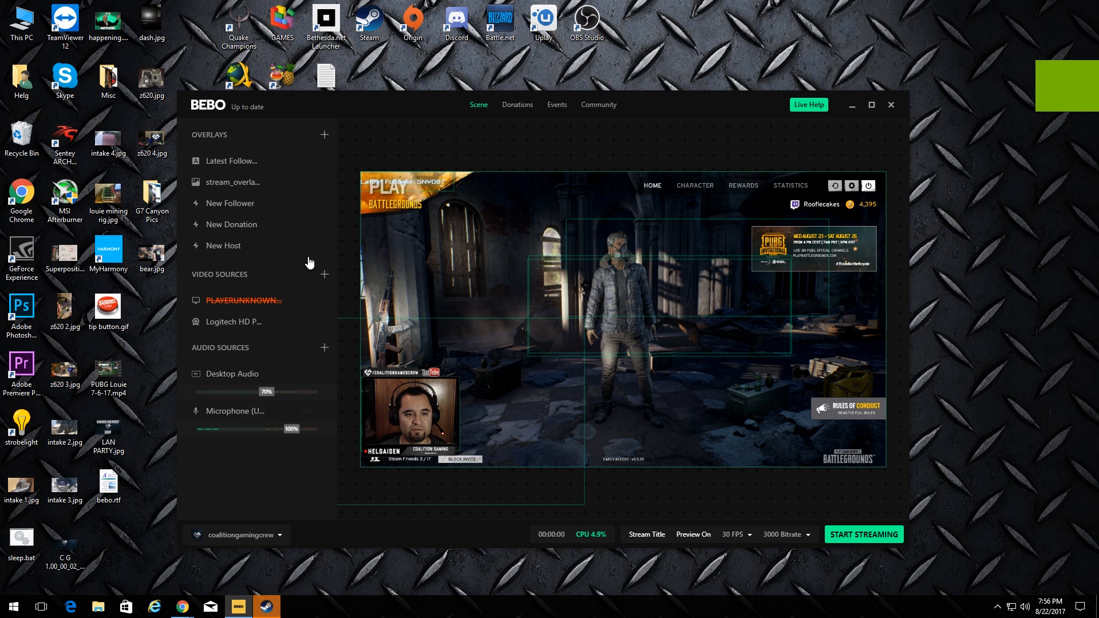
pyautogui.moveTo(503, 421)
pyautogui.mouseDown()
pyautogui.moveTo(519, 409)
pyautogui.moveTo(503, 418)
pyautogui.mouseUp()
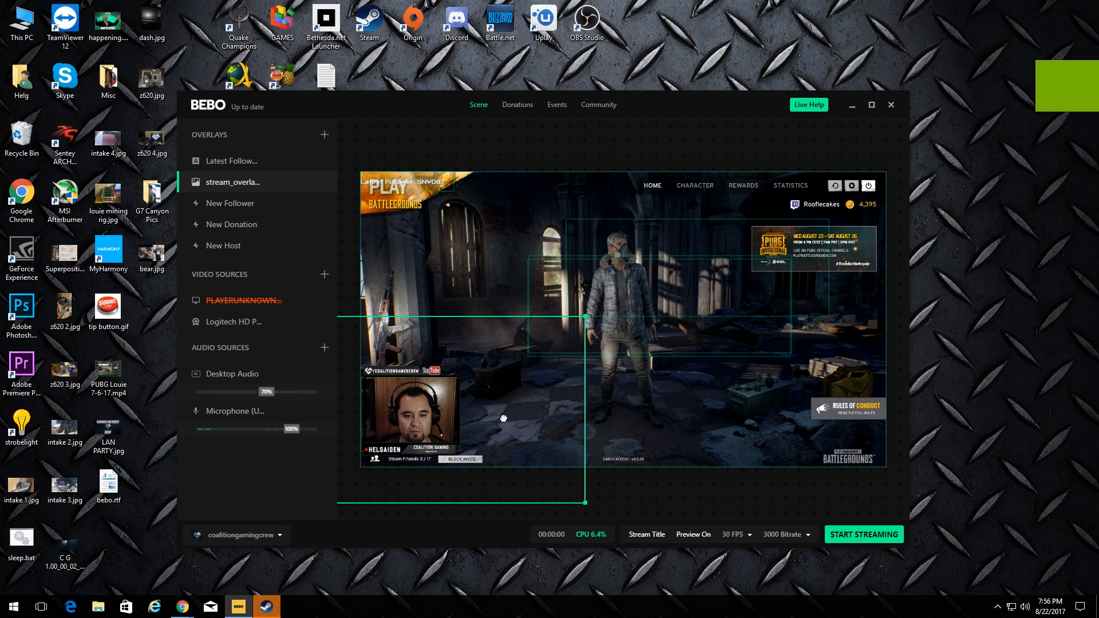
pyautogui.click(245, 160)
pyautogui.moveTo(442, 187); pyautogui.dragTo(438, 358)
pyautogui.click(658, 491)
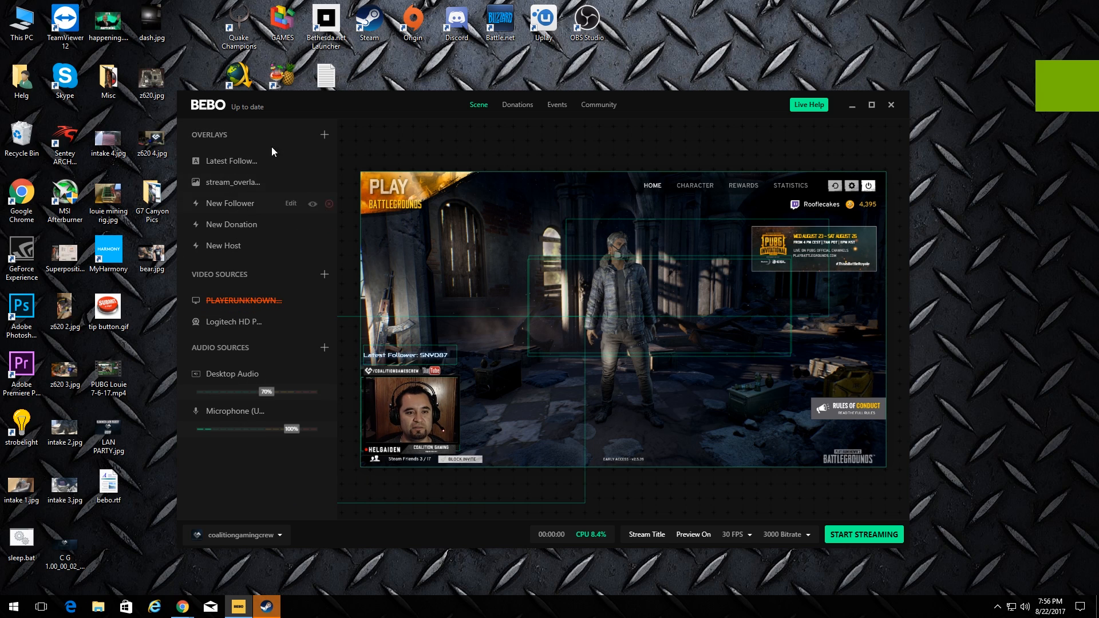
# Add a stream label from the Most Recent Donator template
pyautogui.click(323, 136)
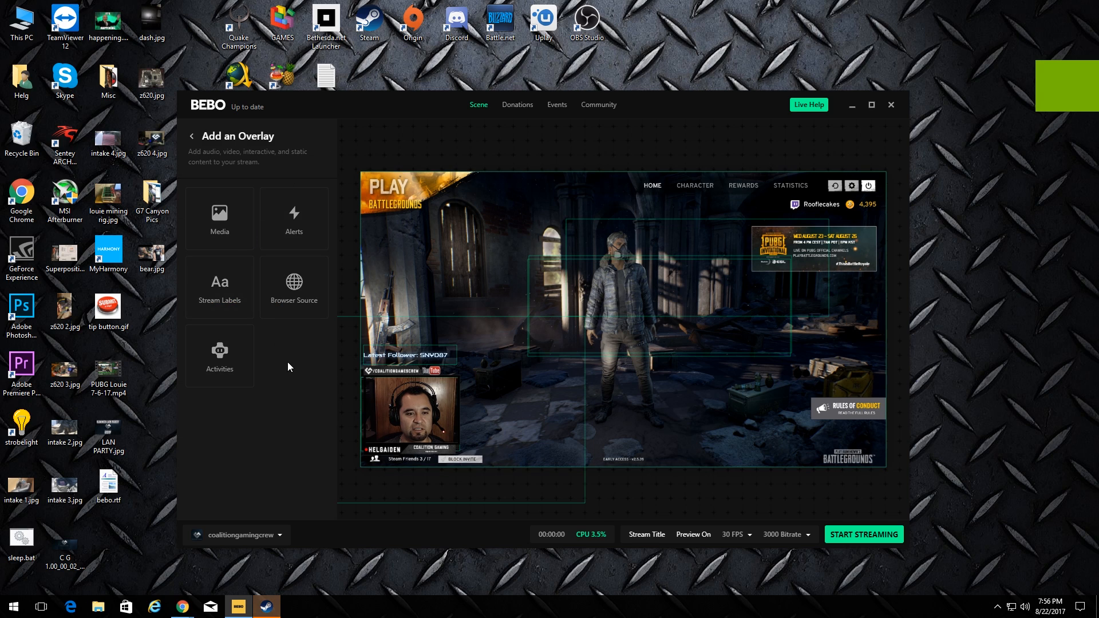
pyautogui.click(249, 300)
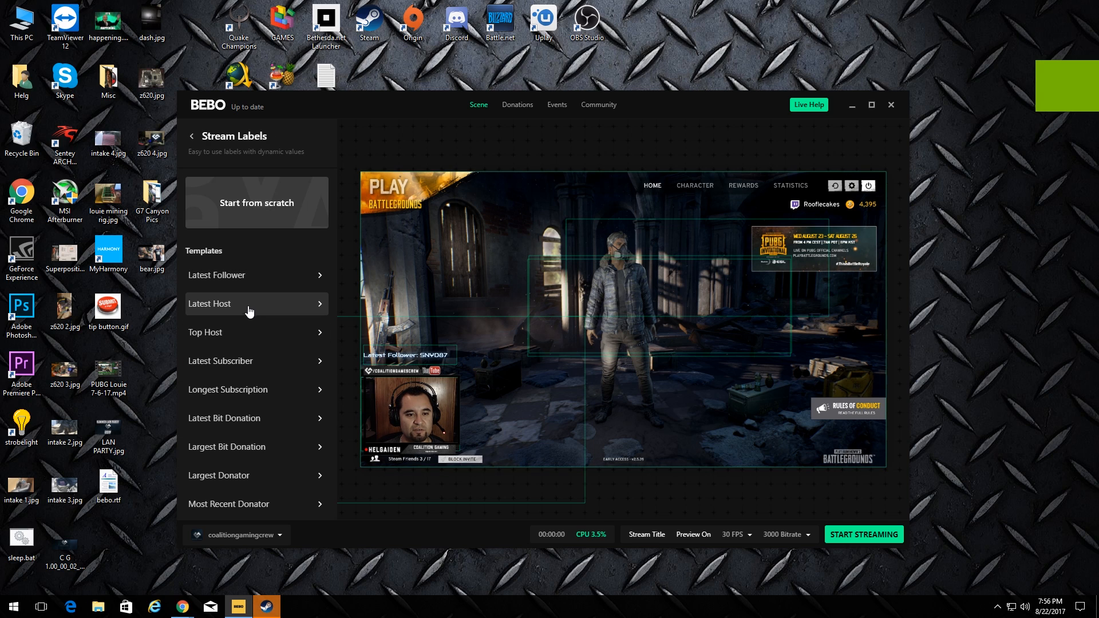
pyautogui.scroll(-1, 275, 412)
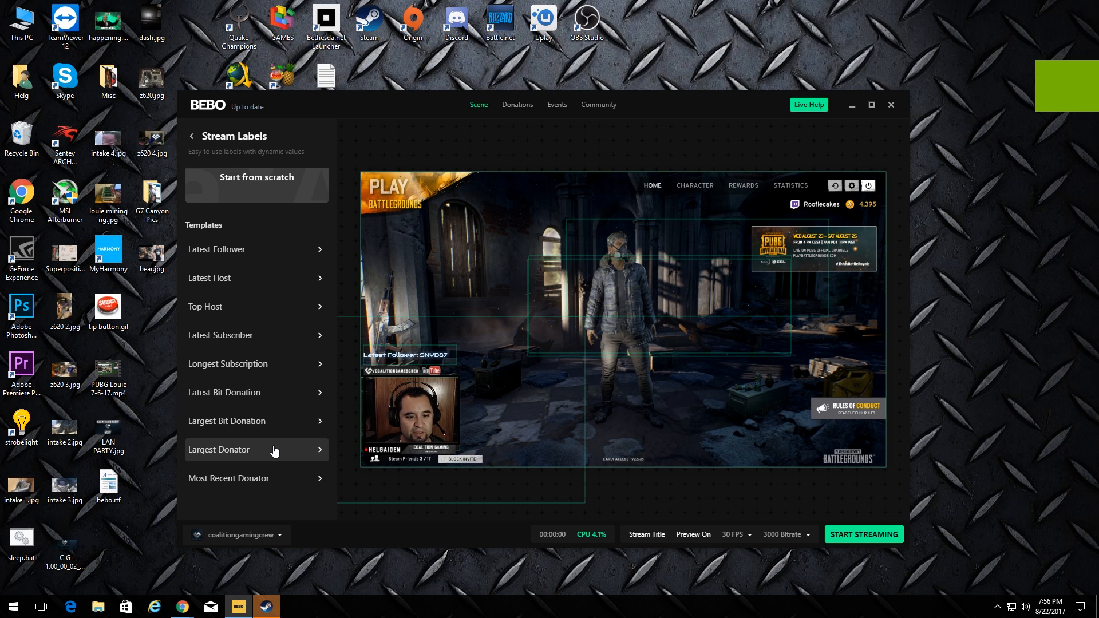
pyautogui.click(278, 486)
pyautogui.click(275, 496)
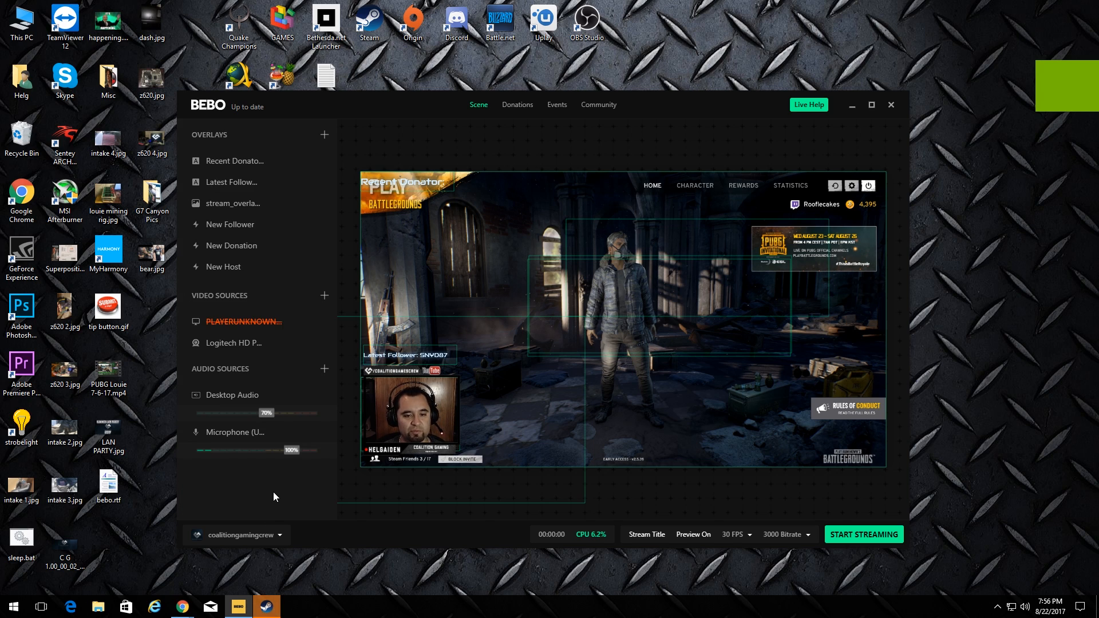
# Place the Recent Donator label above Latest Follower and widen it slightly
pyautogui.click(229, 155)
pyautogui.moveTo(414, 185); pyautogui.dragTo(417, 339)
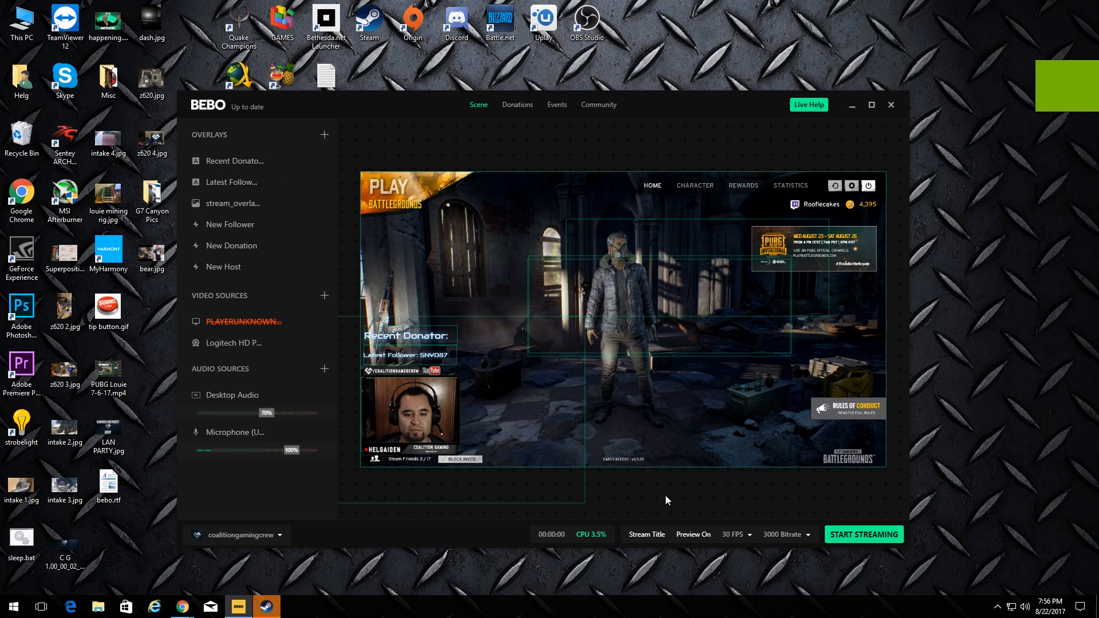
pyautogui.moveTo(458, 336)
pyautogui.mouseDown()
pyautogui.moveTo(488, 336)
pyautogui.moveTo(464, 333)
pyautogui.mouseUp()
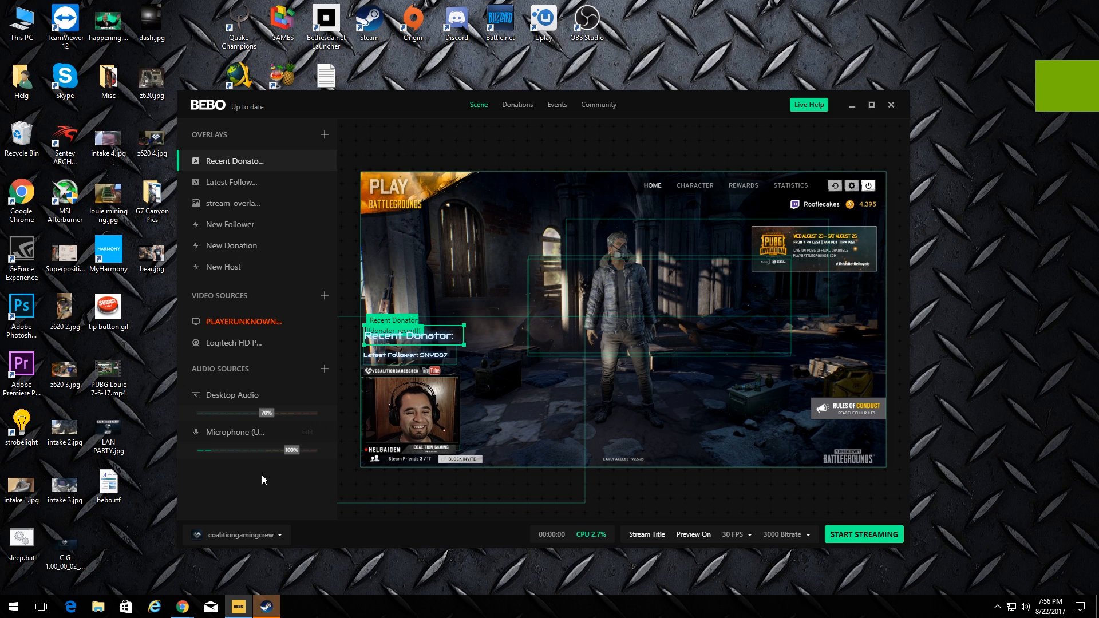
pyautogui.click(405, 359)
pyautogui.click(693, 513)
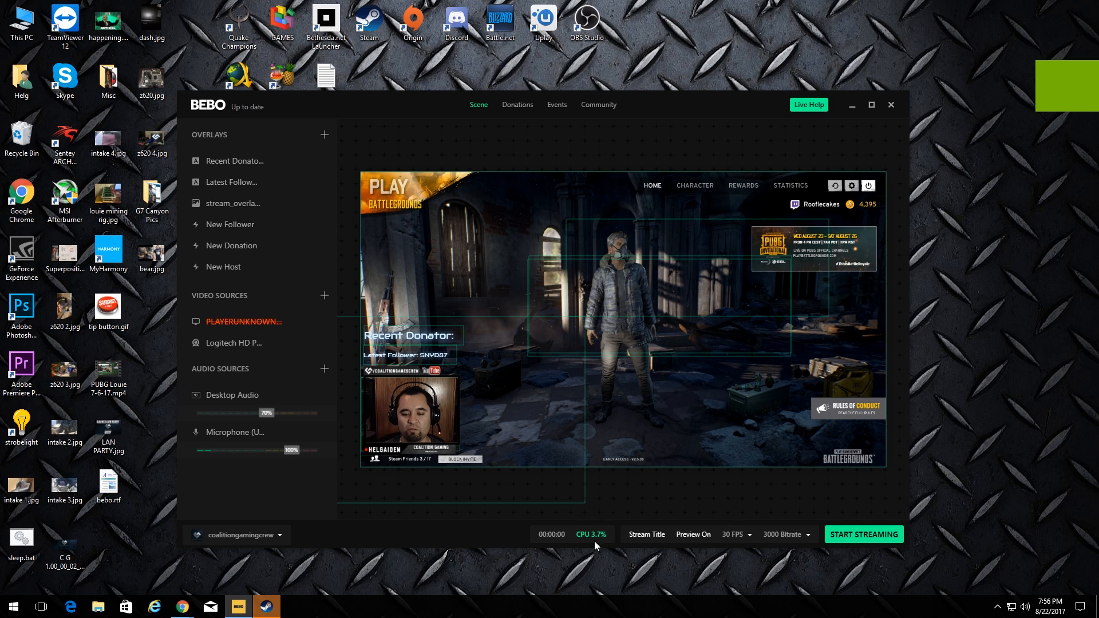
pyautogui.moveTo(604, 538)
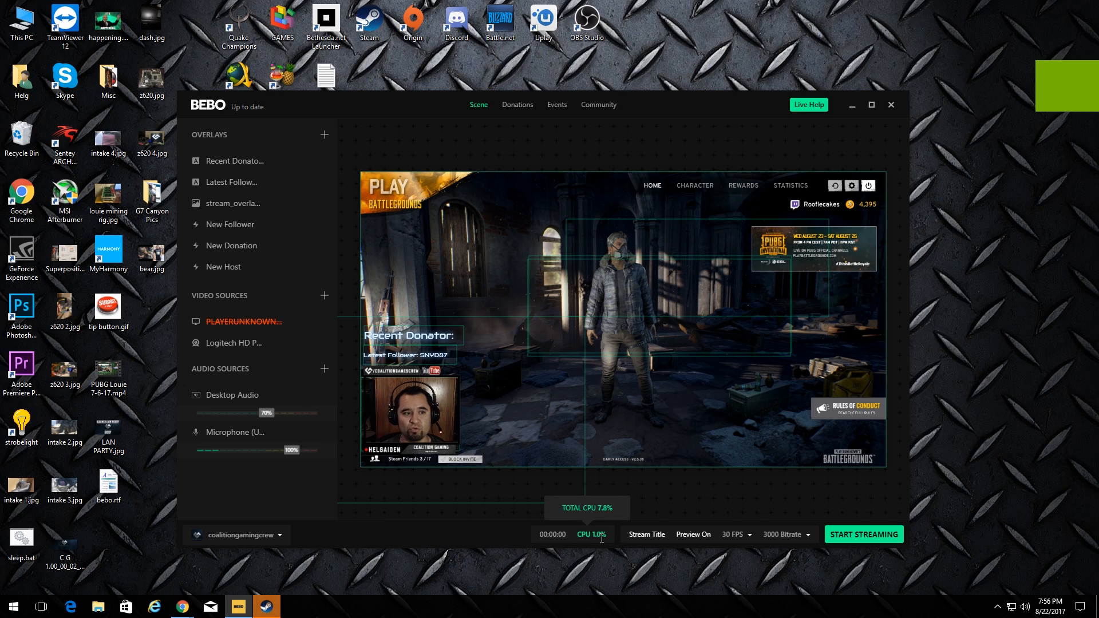